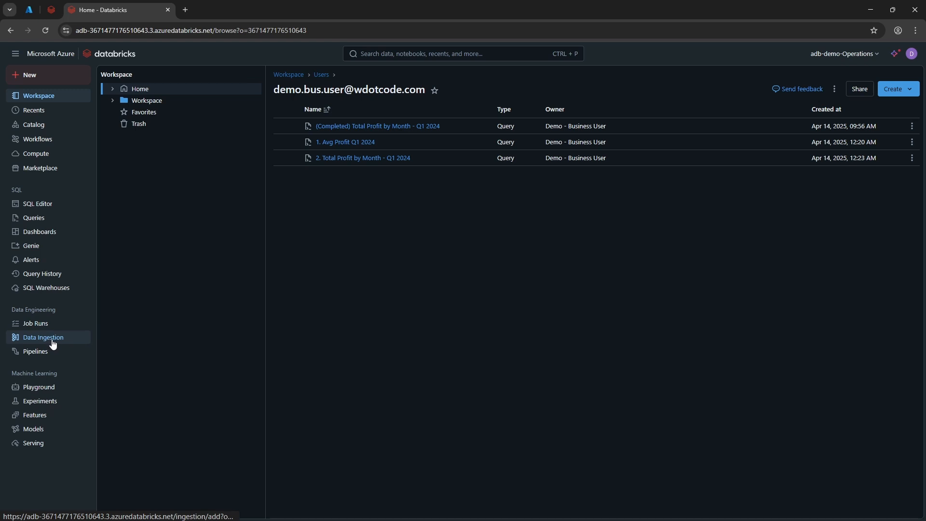
Step: Upload sample_customers_data.csv to the data ingestion page for creating or modifying a table
left_click(51, 82)
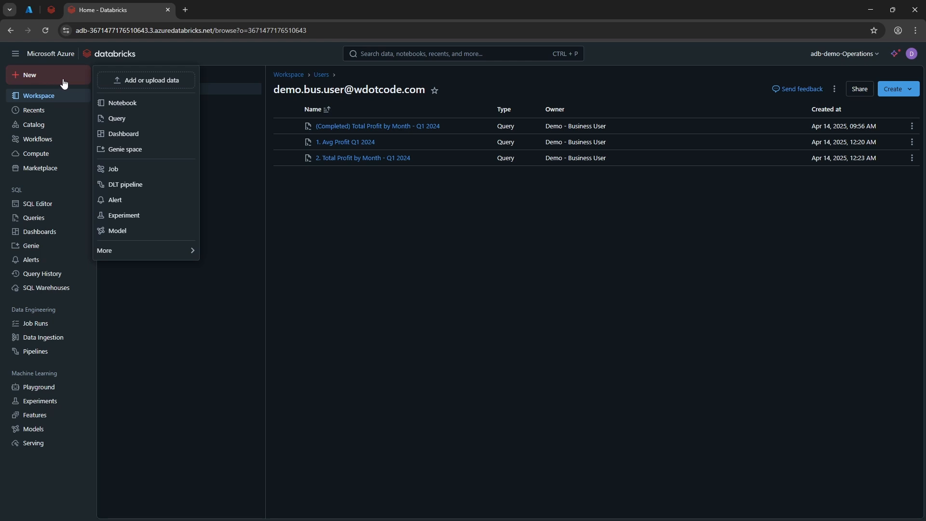
left_click(139, 90)
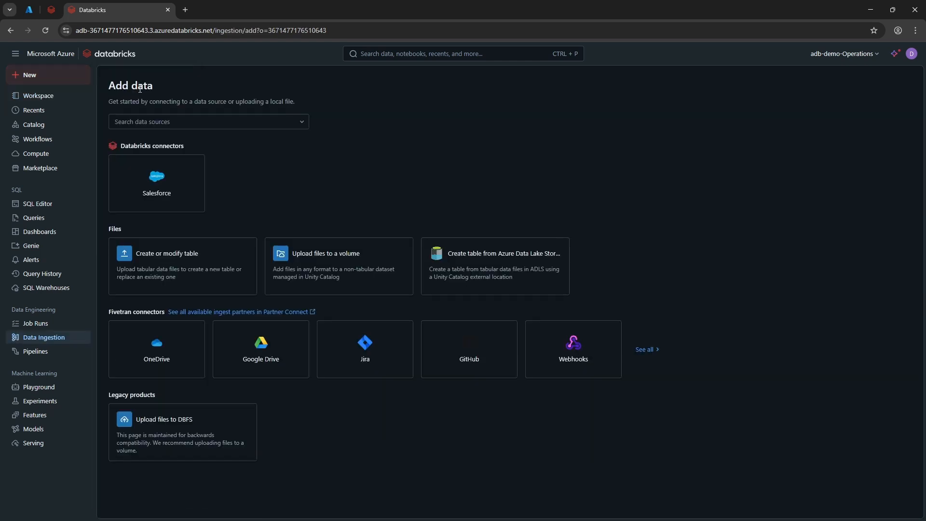
left_click(154, 263)
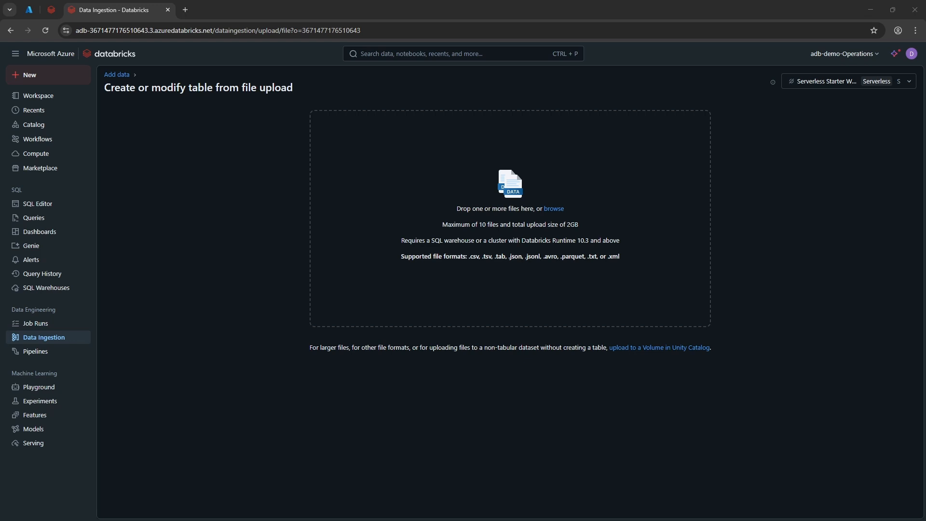
left_click_drag(268, 520, 413, 257)
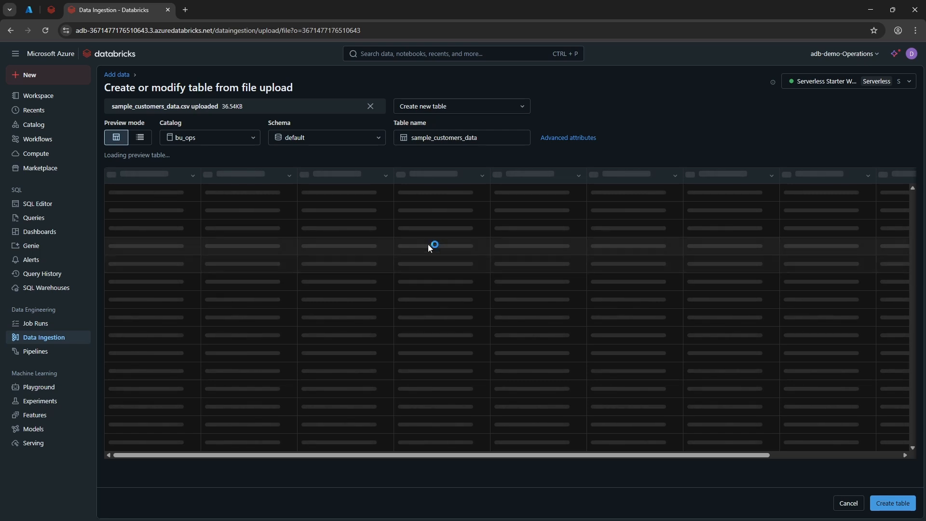
Step: Create the sample_customers_data table in the demo_genie schema of demo_catalog, keeping the detected column types
left_click(255, 139)
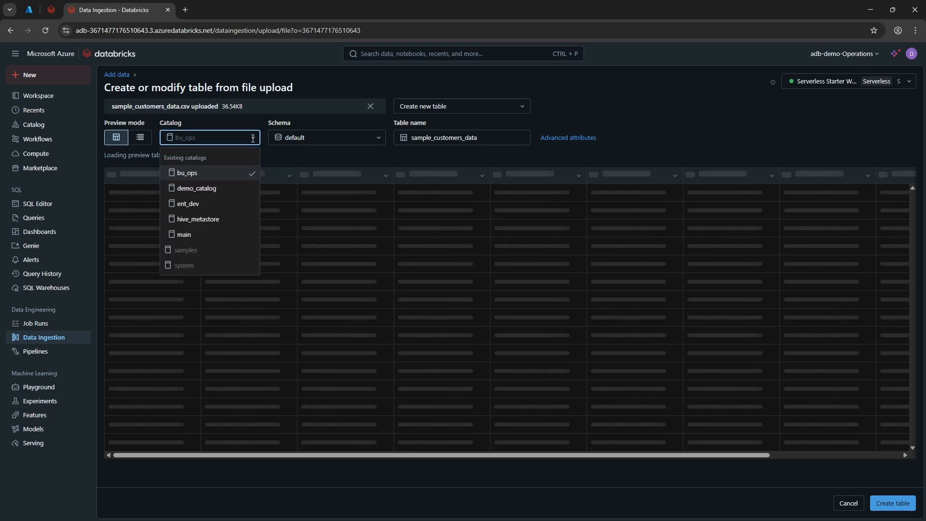
left_click(218, 188)
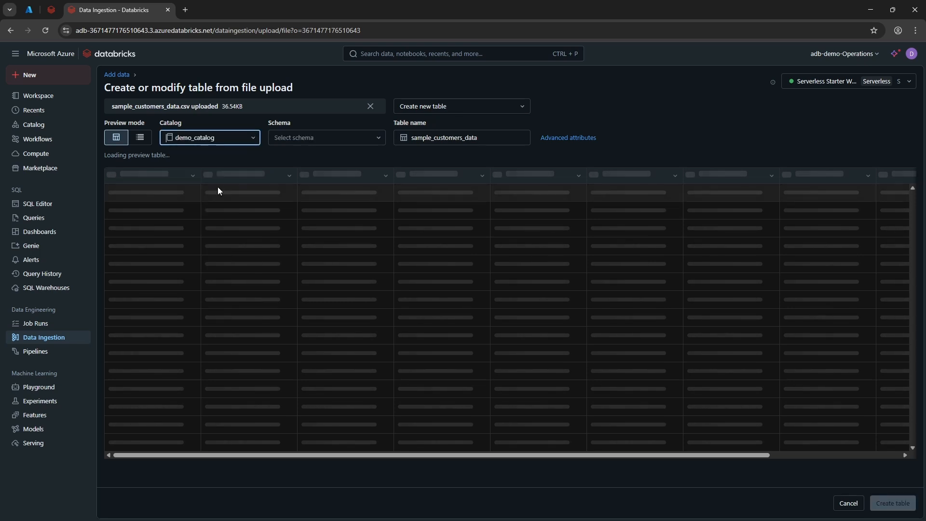
left_click(305, 143)
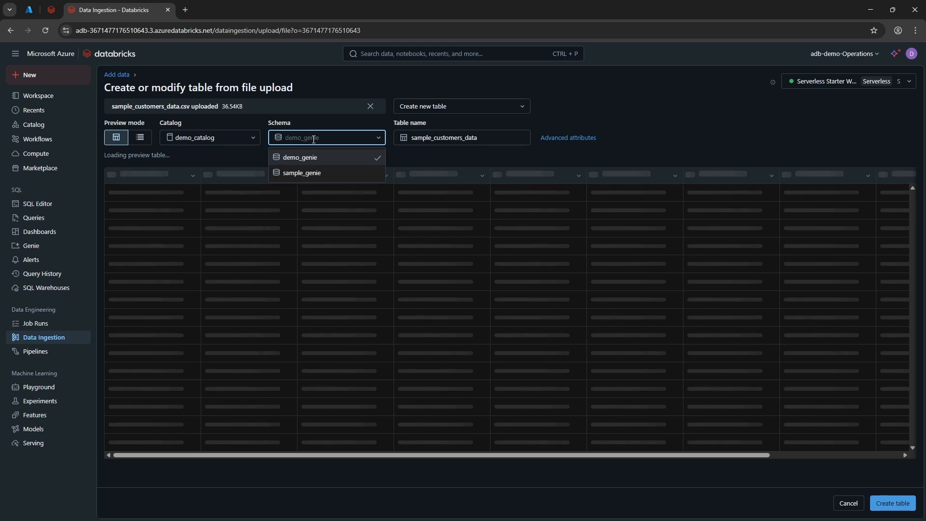
left_click(313, 158)
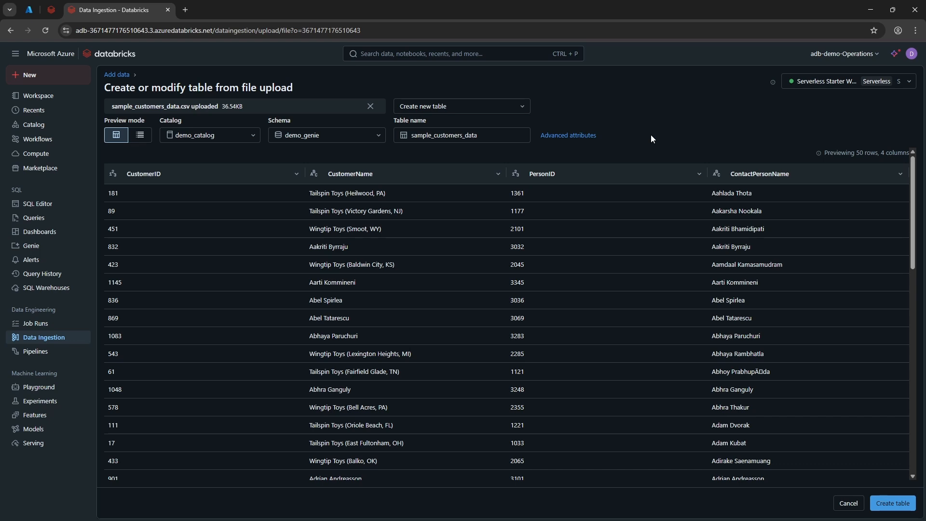
left_click(516, 175)
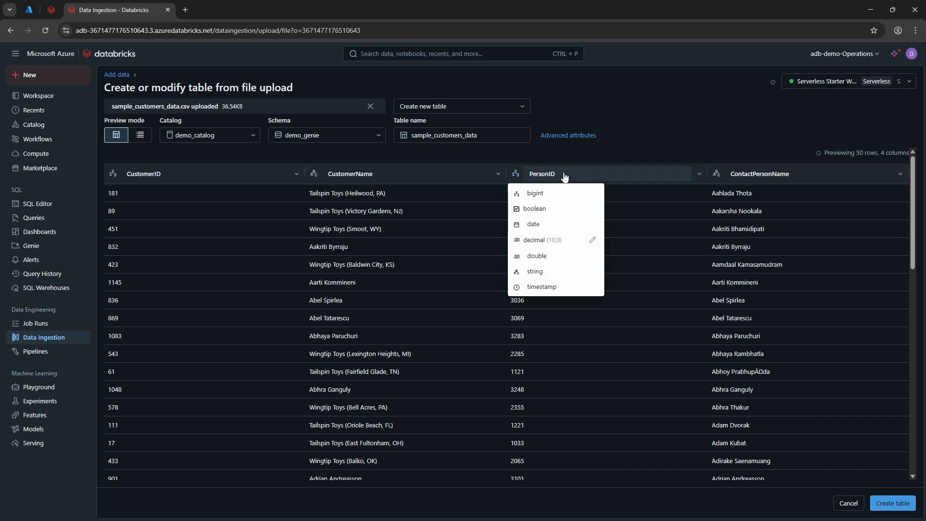
left_click(679, 143)
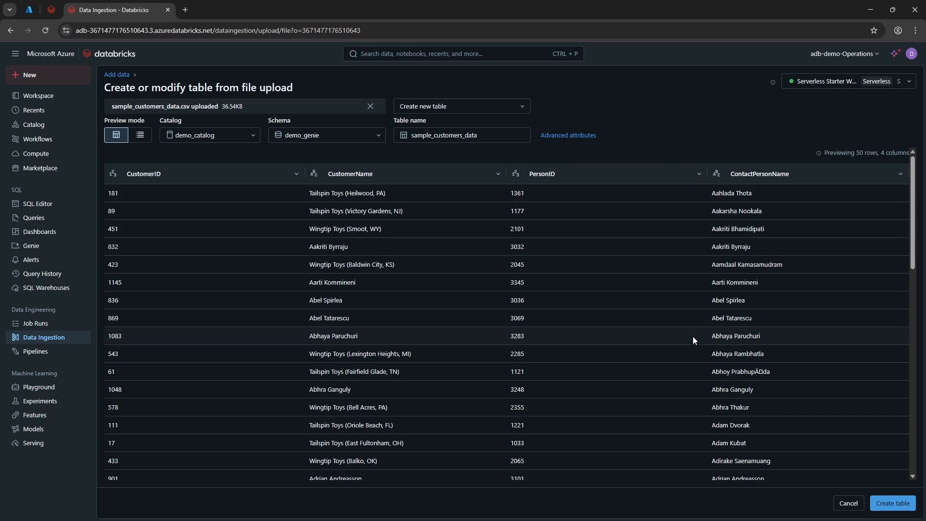
left_click(897, 505)
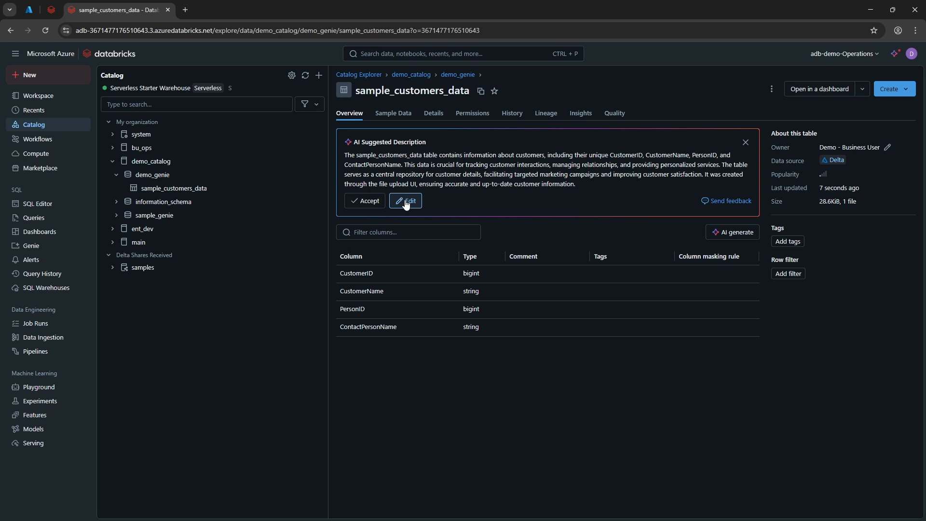
Step: Accept the AI-suggested description of sample_customers_data, and generate and accept AI comments for all of its columns
left_click(375, 203)
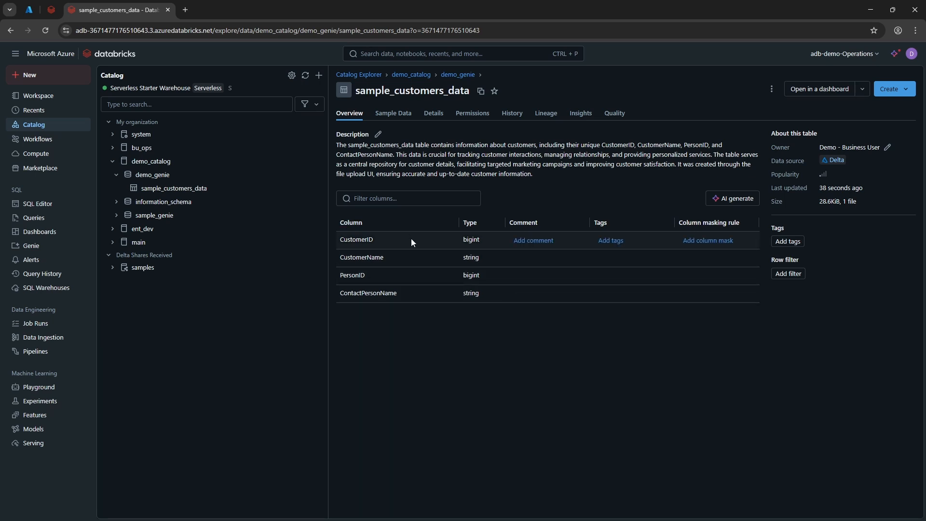
left_click(743, 202)
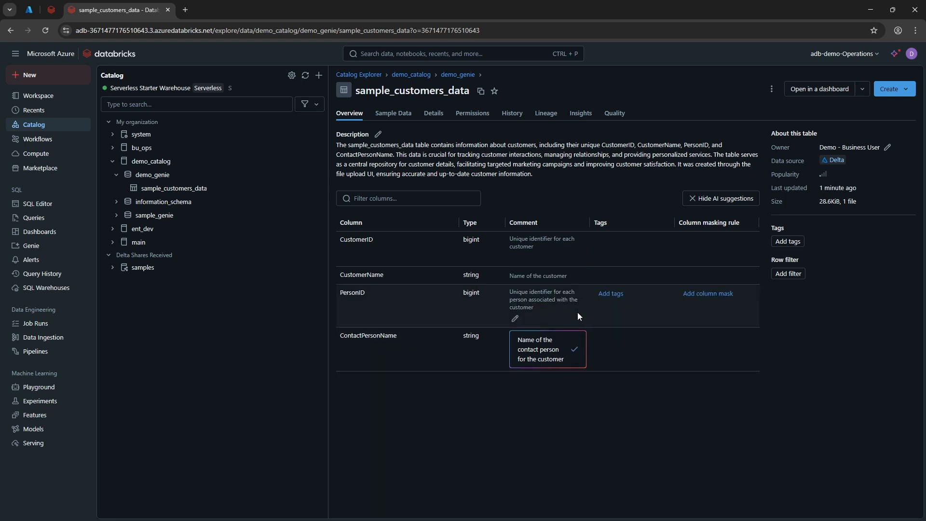
left_click(574, 350)
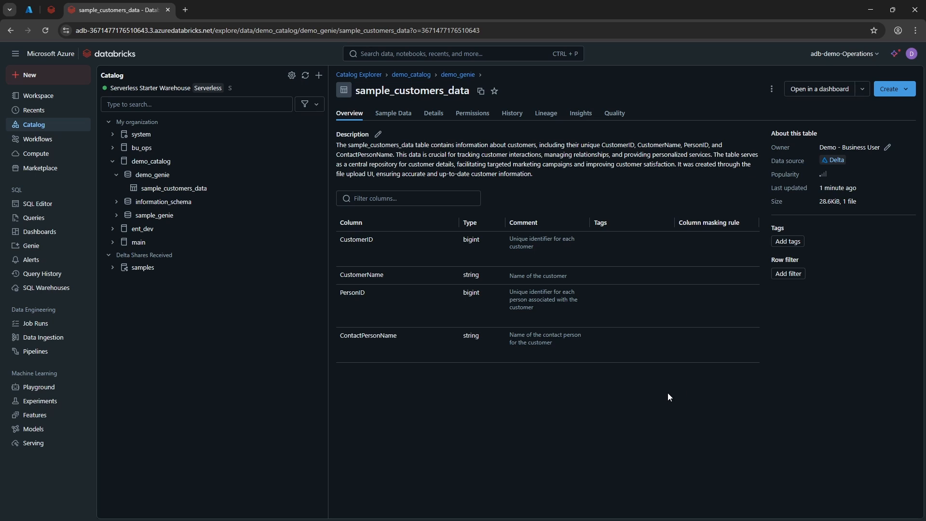
Step: Examine the sample data and permissions of the sample_customers_data table
left_click(393, 114)
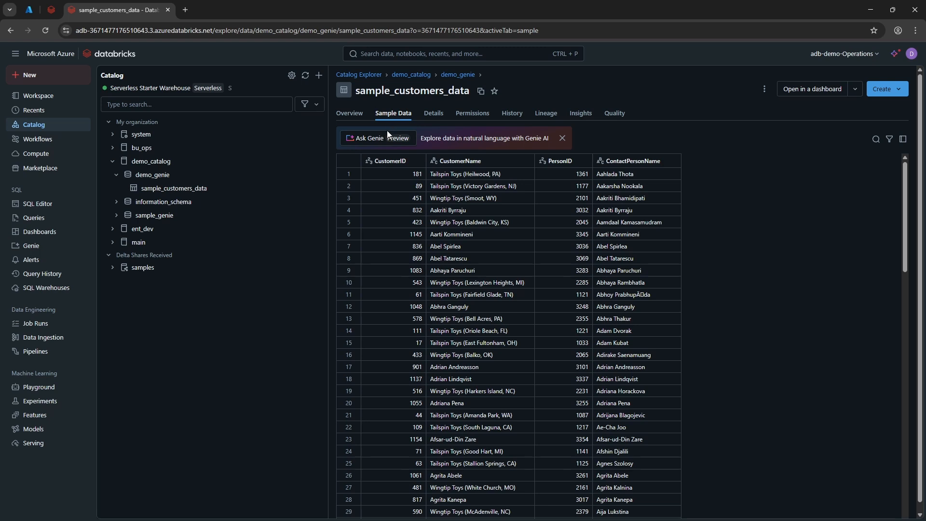
left_click(475, 117)
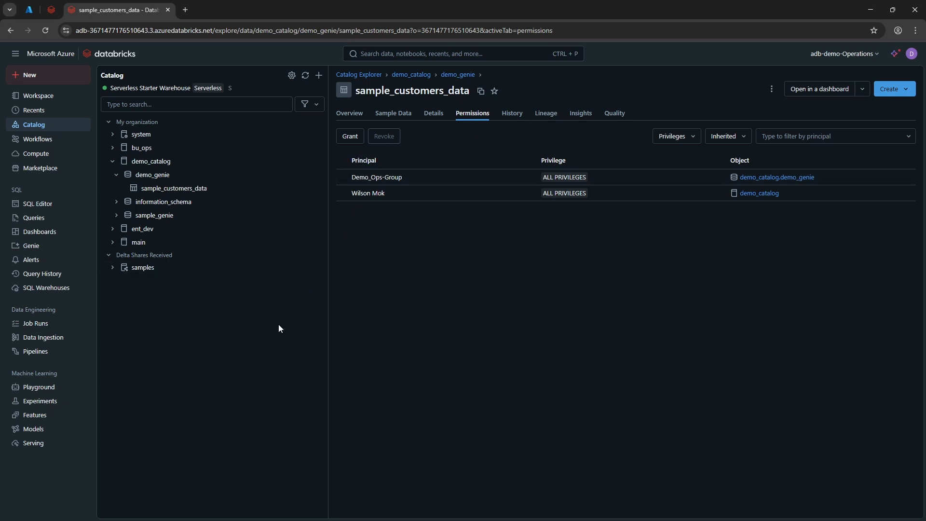
Step: Upload sample_invoiceLines_data.csv and create the sample_invoice_lines_data table from it in demo_catalog under the demo_genie schema
left_click(63, 341)
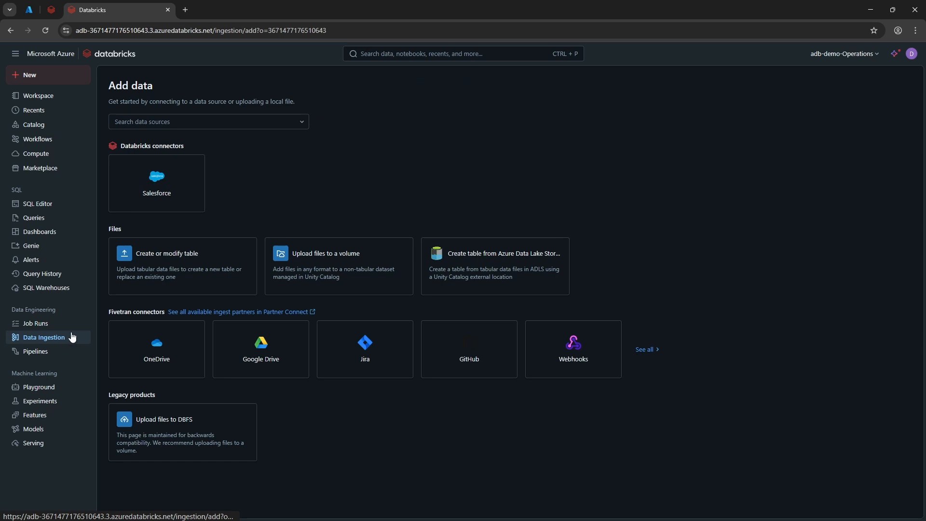
left_click(183, 263)
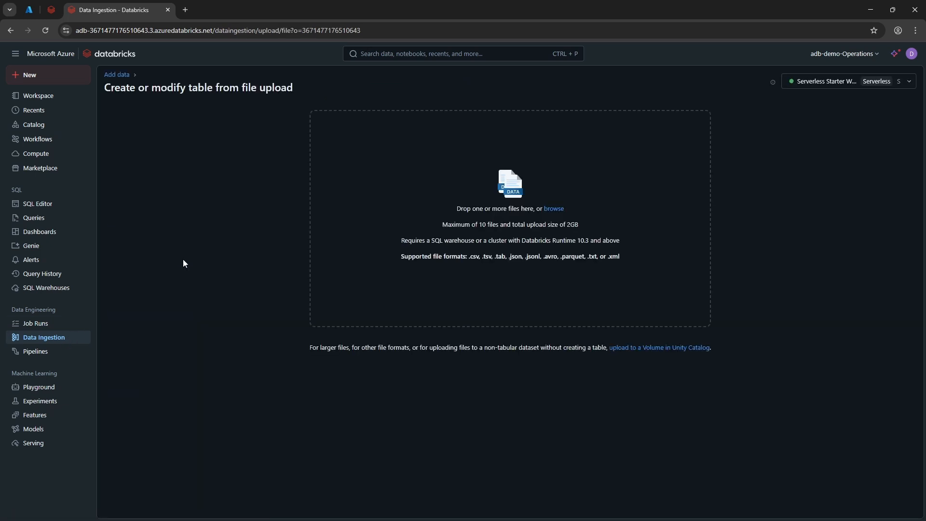
left_click(554, 209)
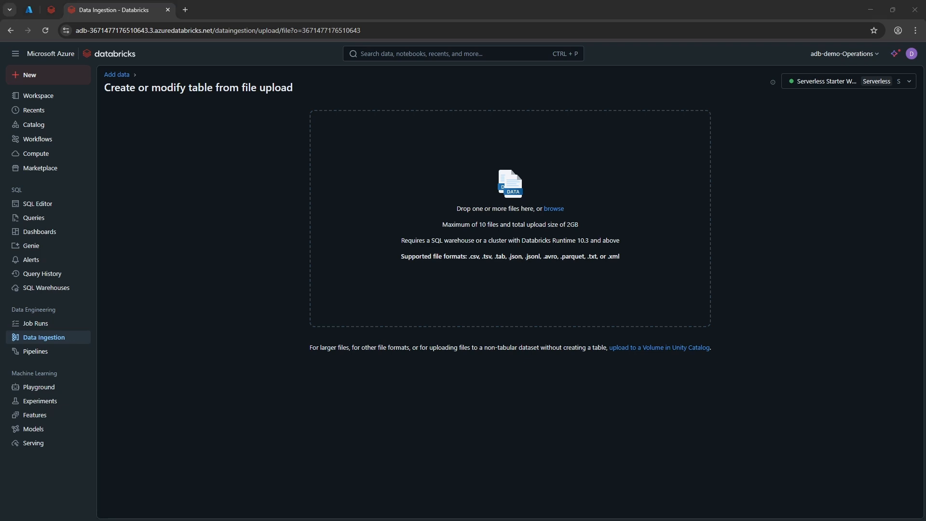
left_click_drag(124, 424, 421, 281)
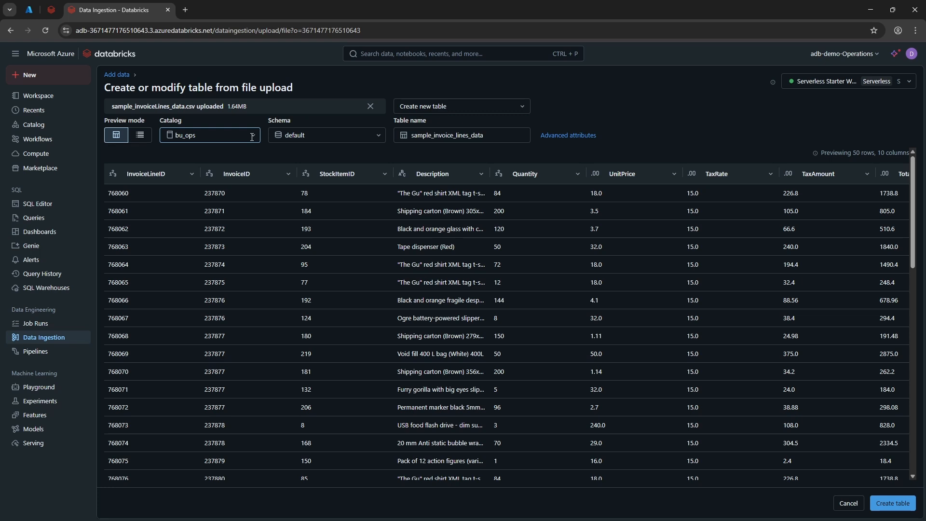
left_click(252, 136)
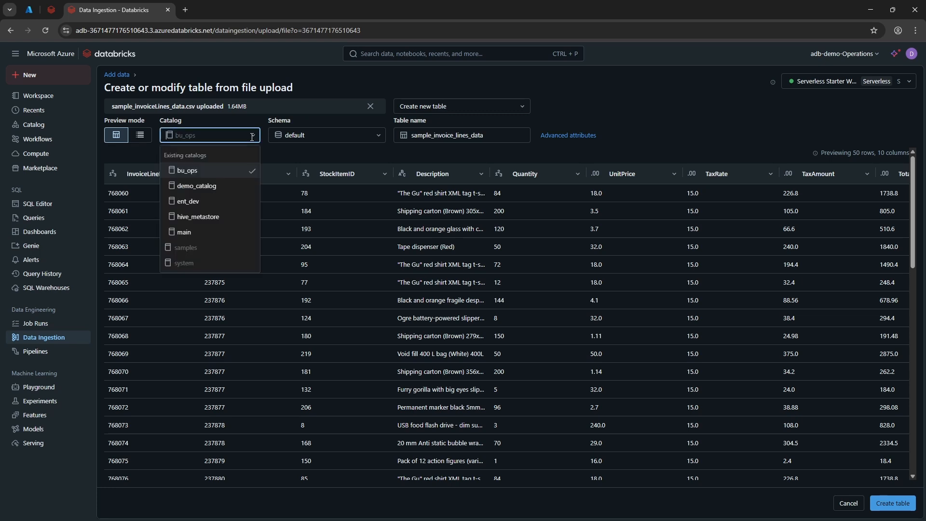
left_click(215, 185)
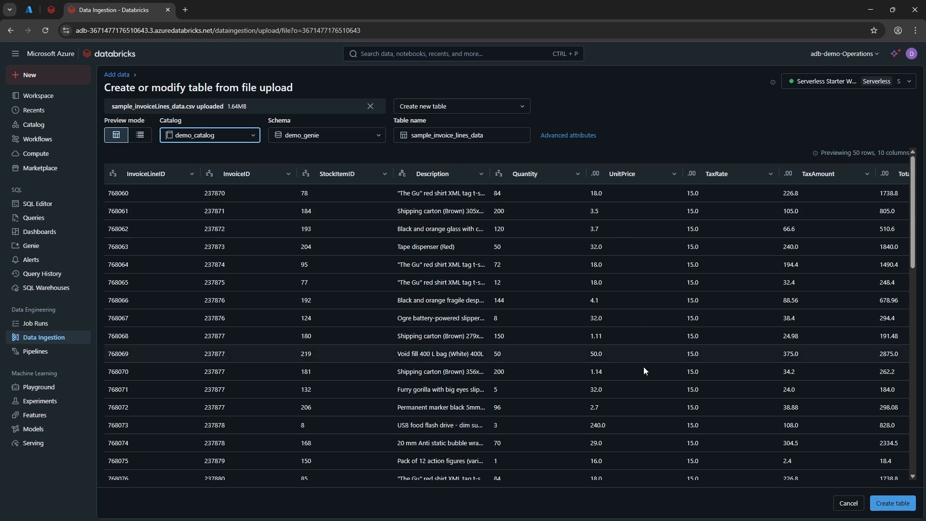
left_click(893, 504)
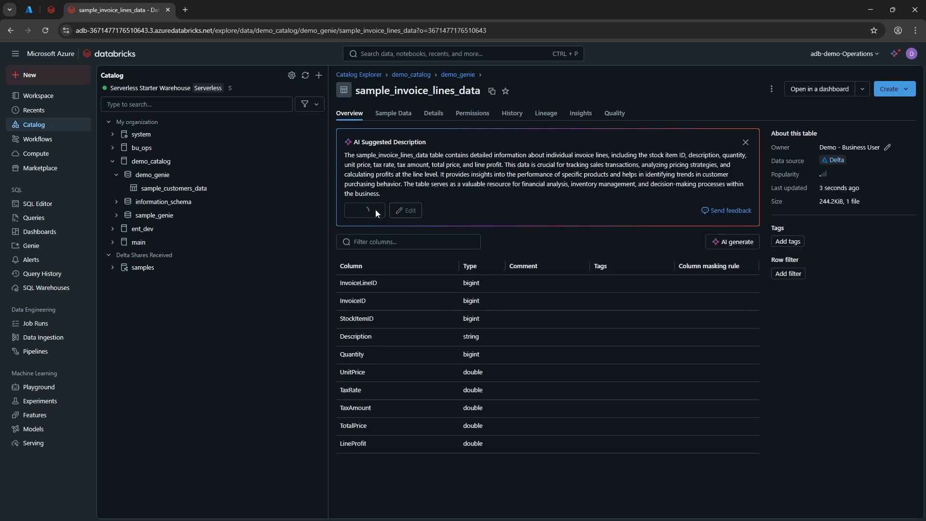
Step: Accept the AI-suggested description of sample_invoice_lines_data, and generate and accept AI comments for every column from InvoiceLineID to LineProfit
left_click(375, 209)
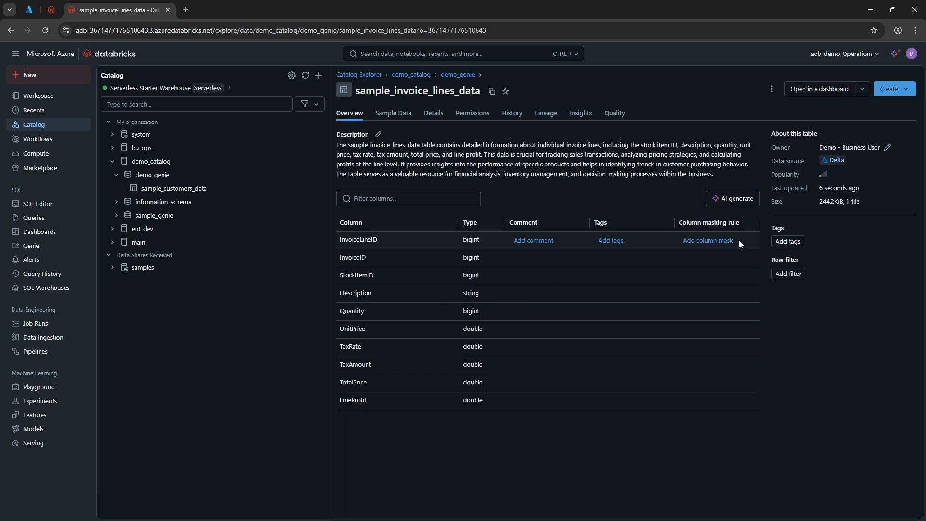
left_click(733, 197)
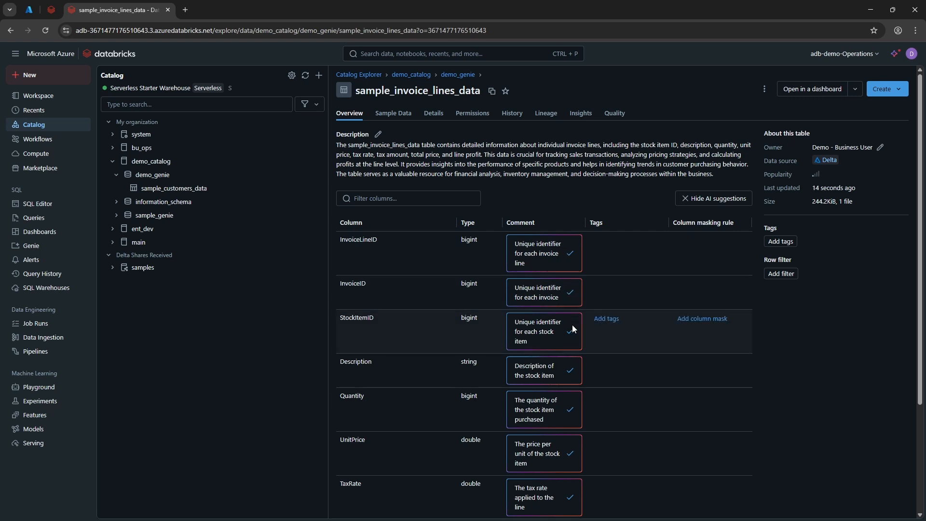
left_click(569, 361)
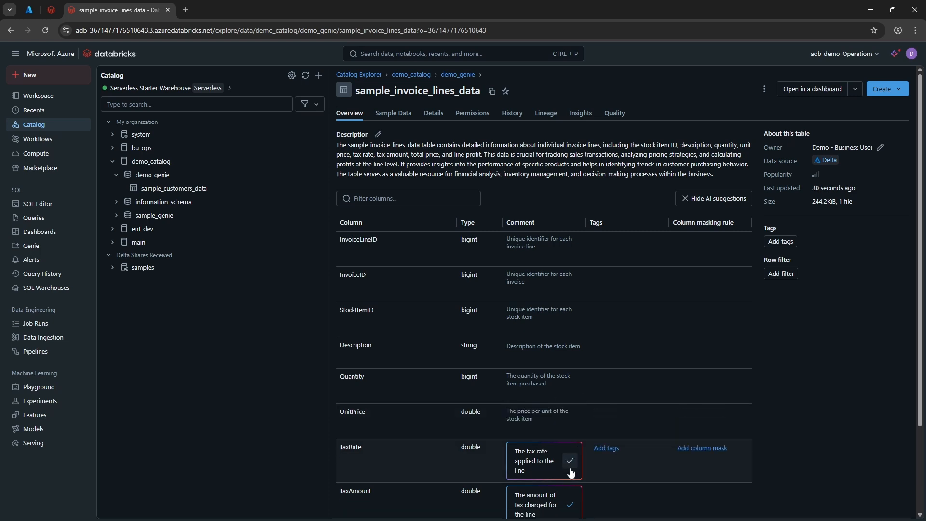
scroll(570, 470, "down", 3)
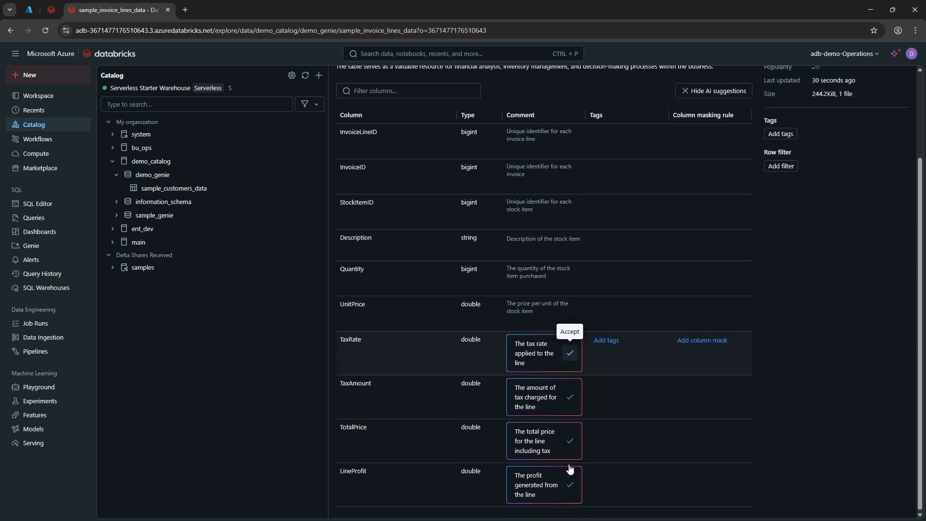
left_click(570, 353)
left_click(569, 397)
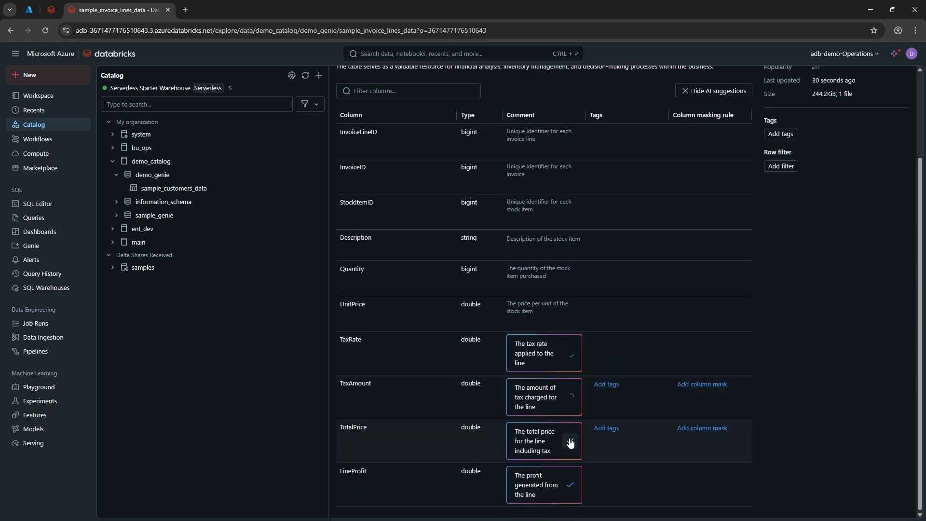
left_click(570, 441)
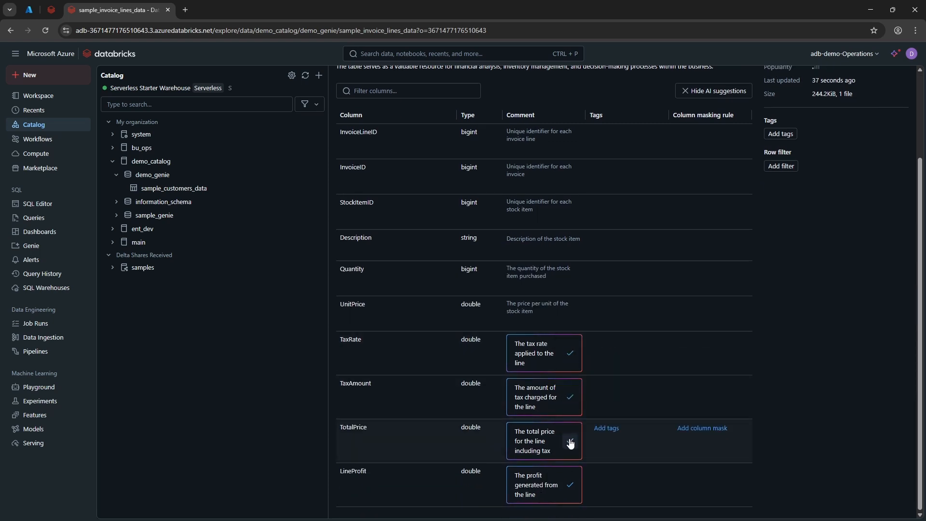
left_click(567, 485)
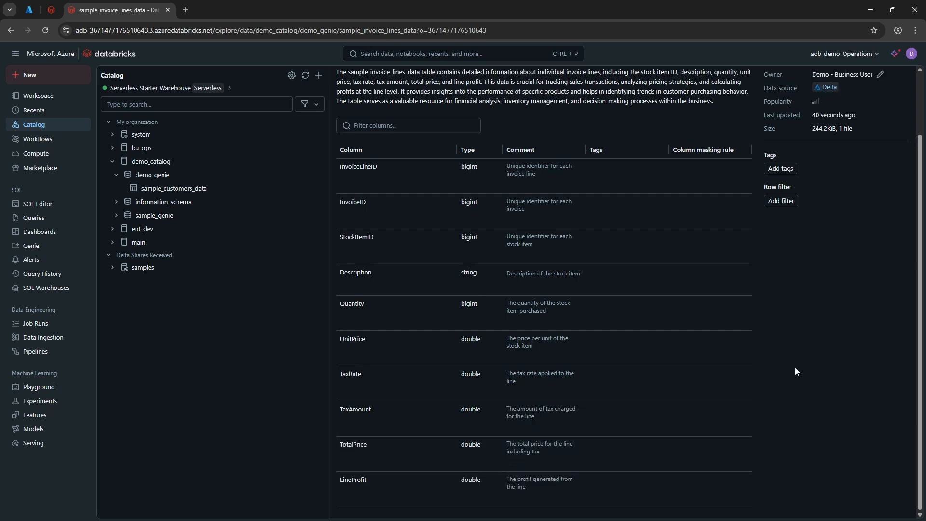
Step: Upload sample_invoices_data.csv and create the sample_invoices_data table from it in demo_catalog under the demo_genie schema
left_click(60, 344)
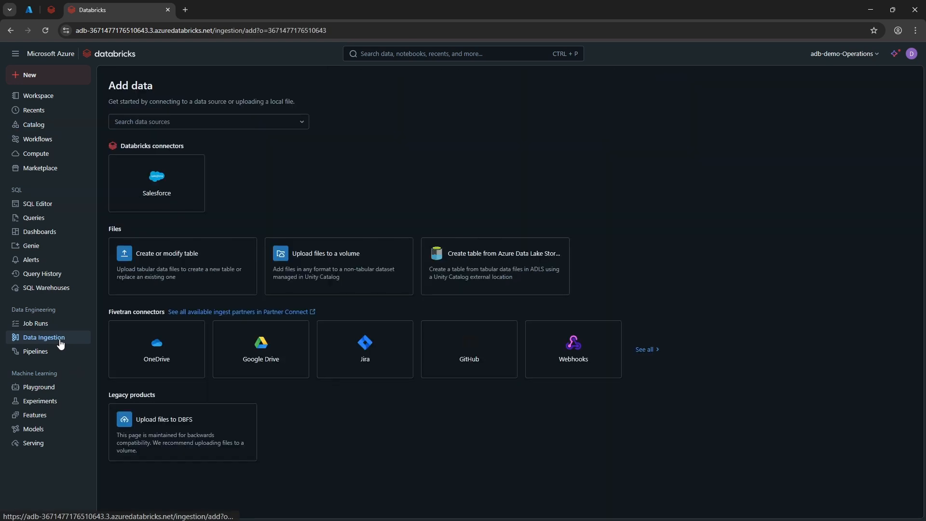
left_click(150, 260)
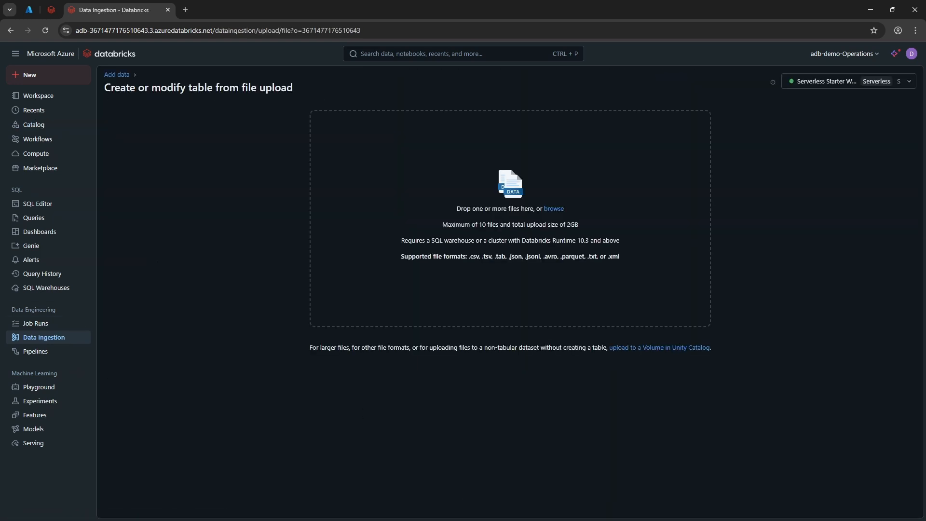
left_click_drag(424, 518, 509, 286)
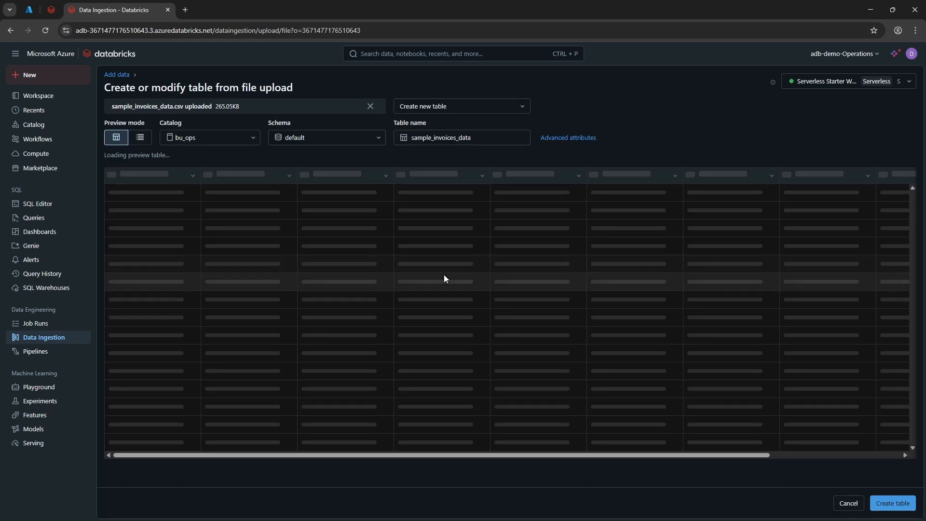
left_click(256, 134)
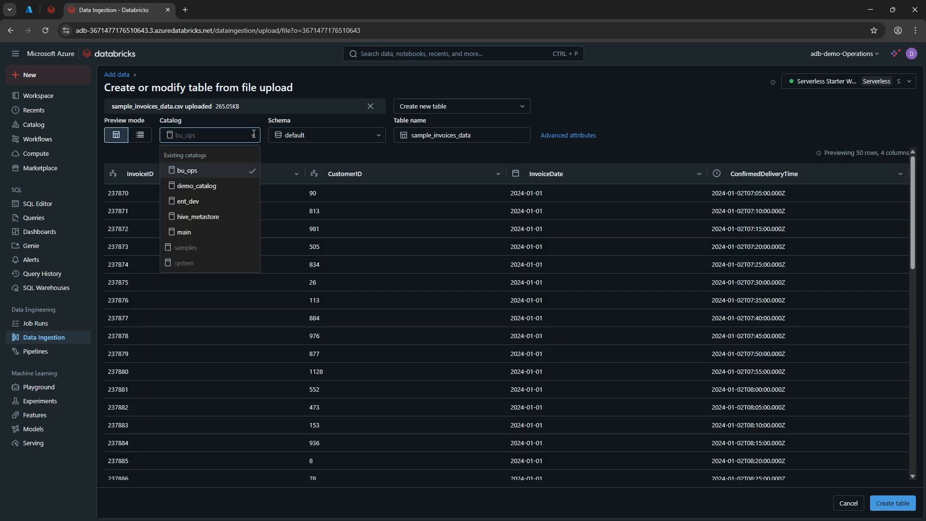
left_click(197, 186)
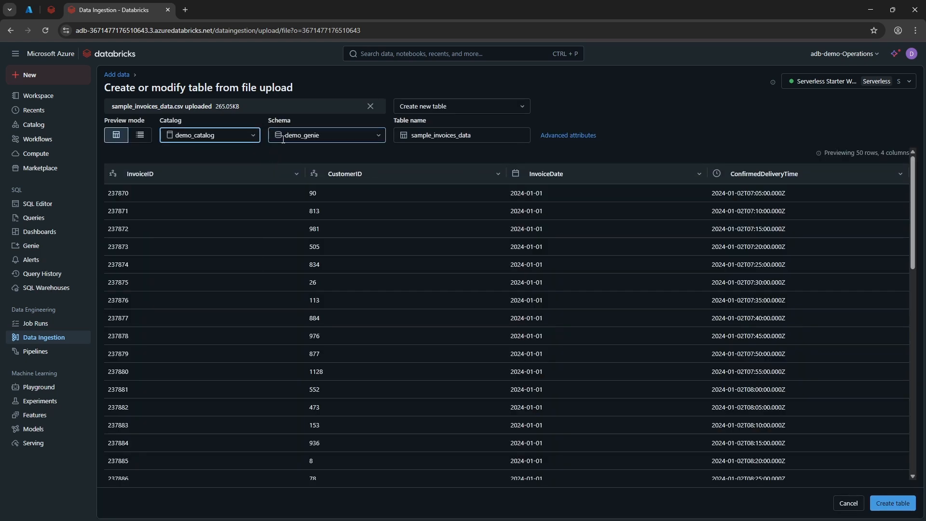
left_click(284, 138)
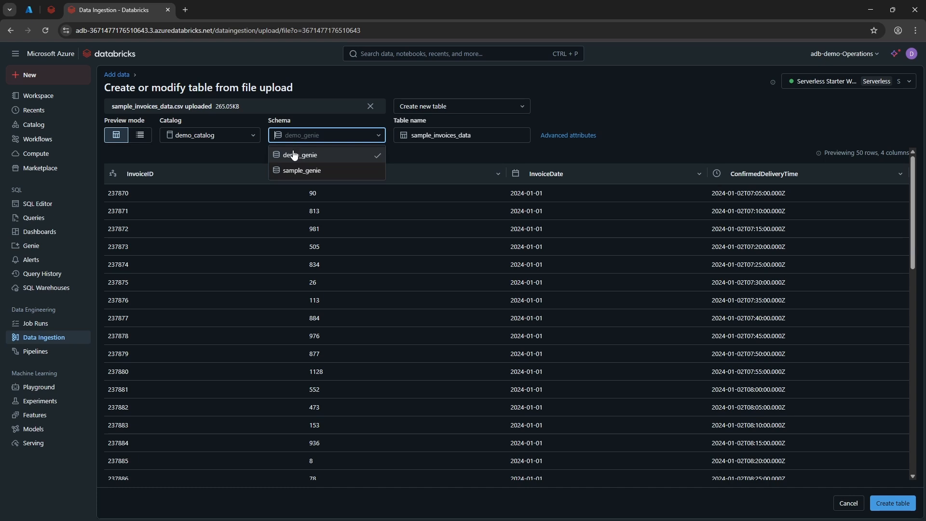
left_click(295, 155)
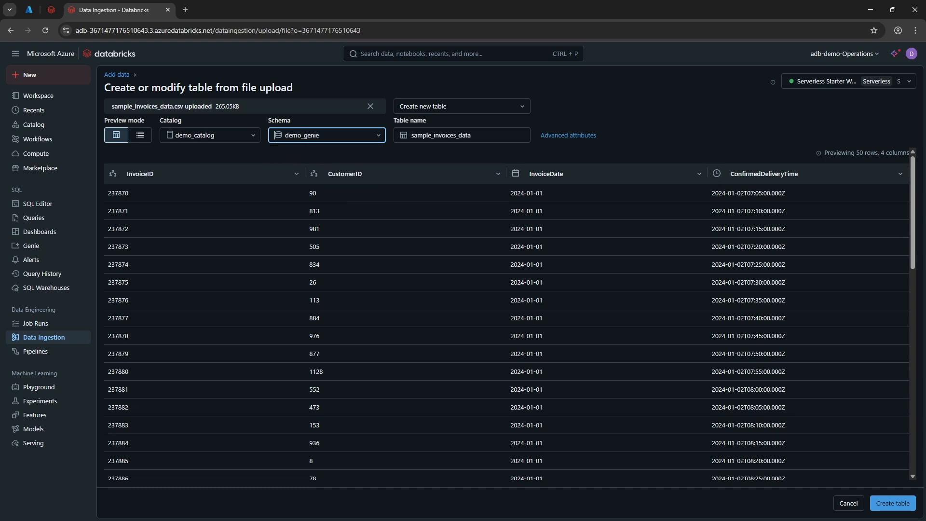
left_click(909, 506)
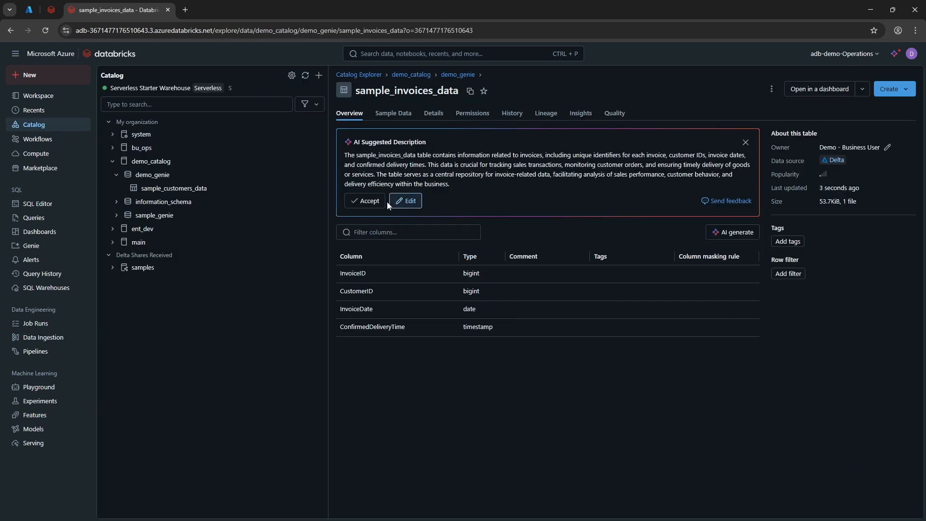
Step: Accept the AI-suggested description of sample_invoices_data, and generate and accept AI comments for all four columns from InvoiceID to ConfirmedDeliveryTime
left_click(375, 204)
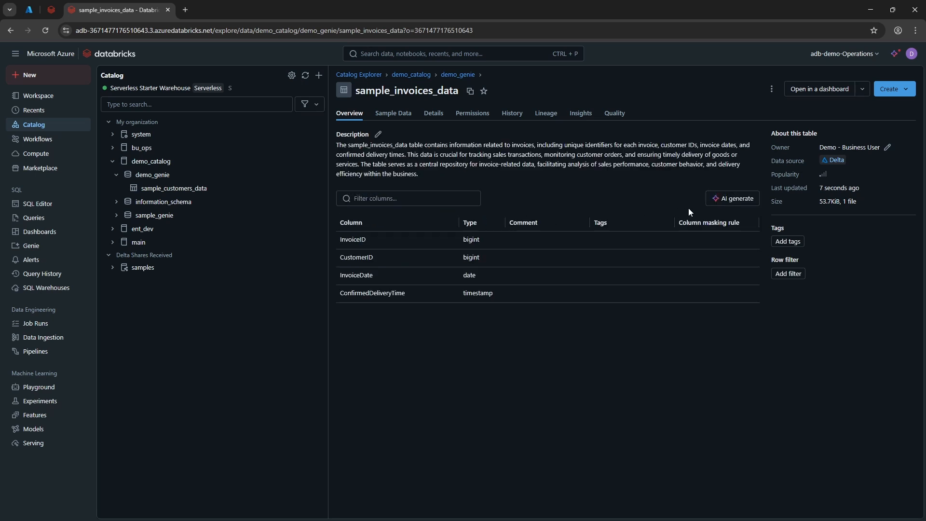
left_click(718, 198)
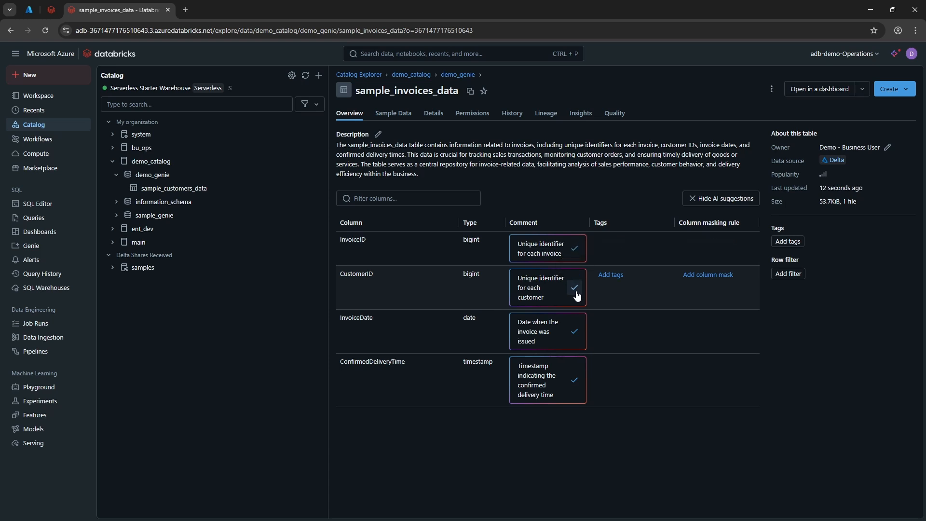
left_click(577, 334)
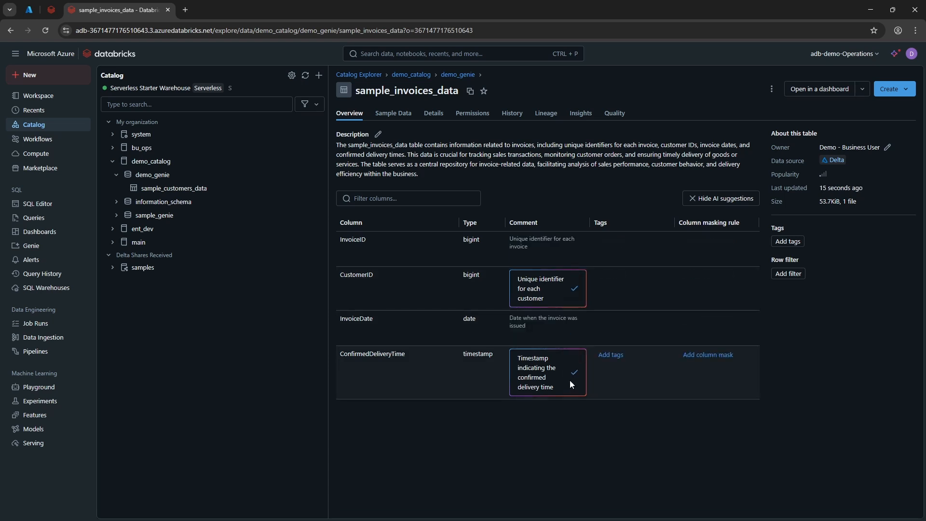
left_click(577, 288)
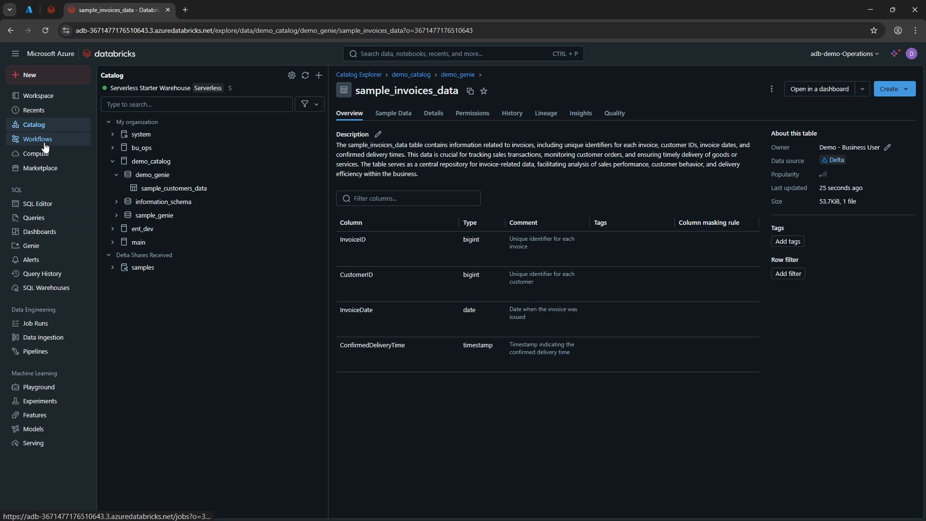
Step: Open the 1. Avg Profit Q1 2024 query in the SQL editor and run its full statement against demo_catalog.demo_genie
left_click(59, 206)
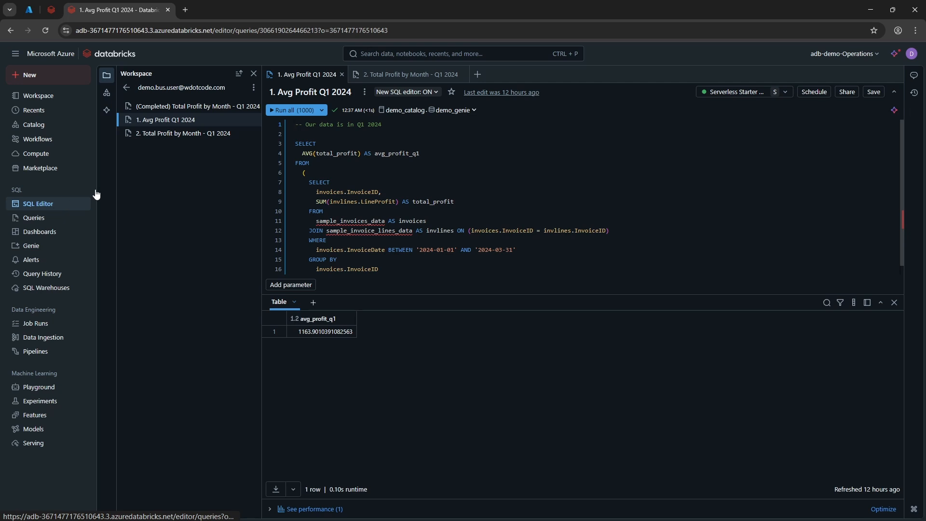
left_click(424, 170)
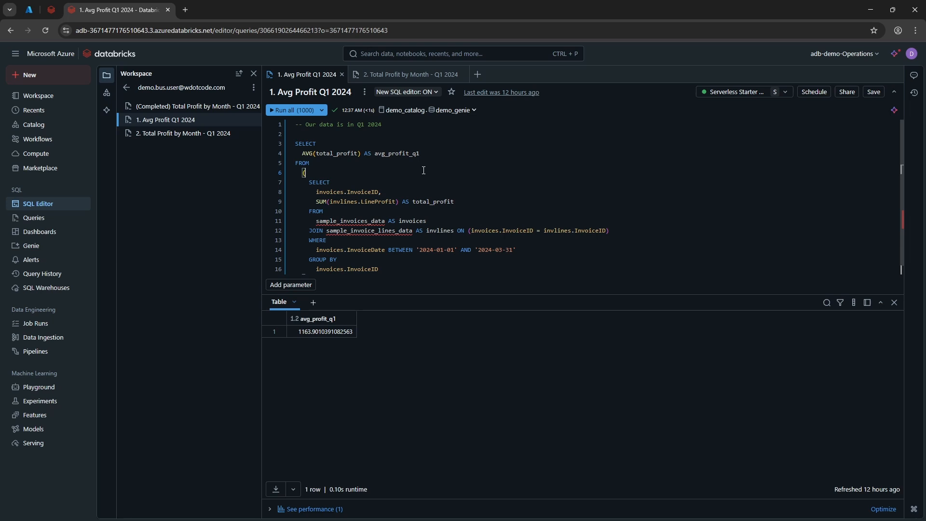
left_click(395, 111)
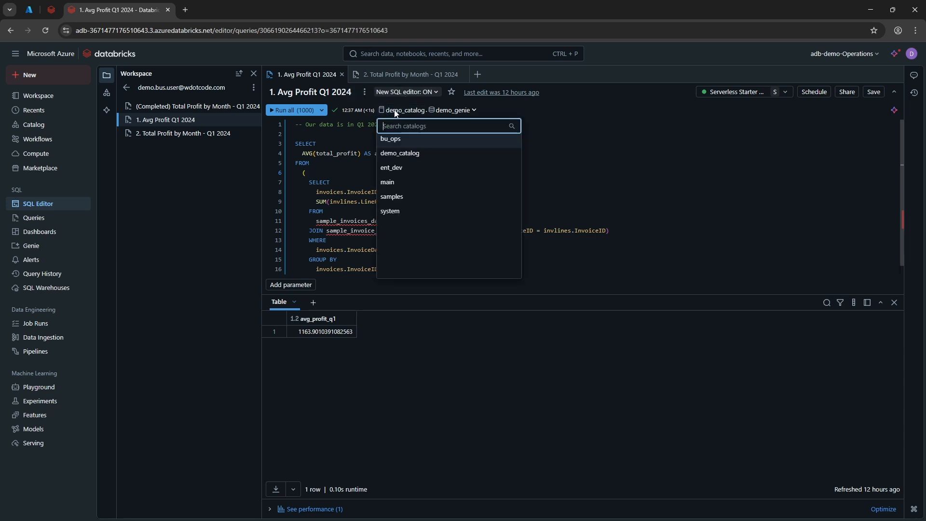
left_click(461, 111)
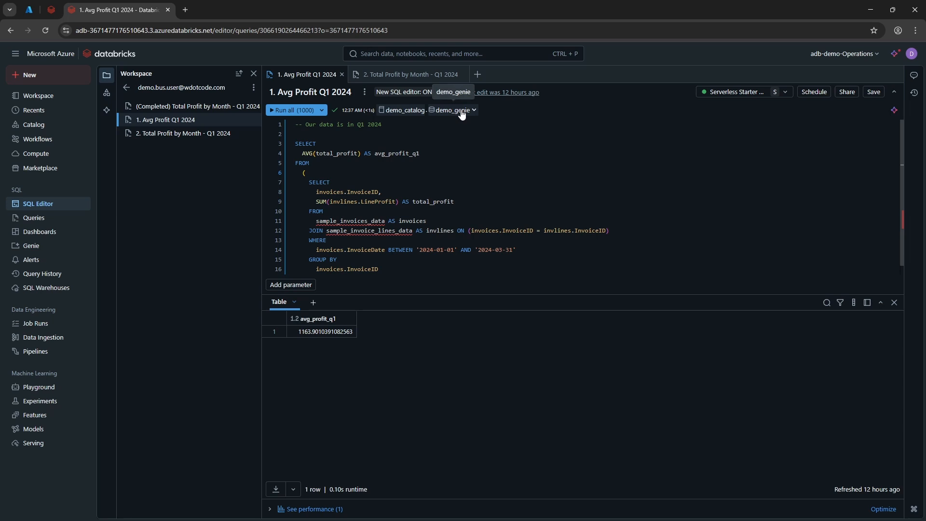
left_click(487, 156)
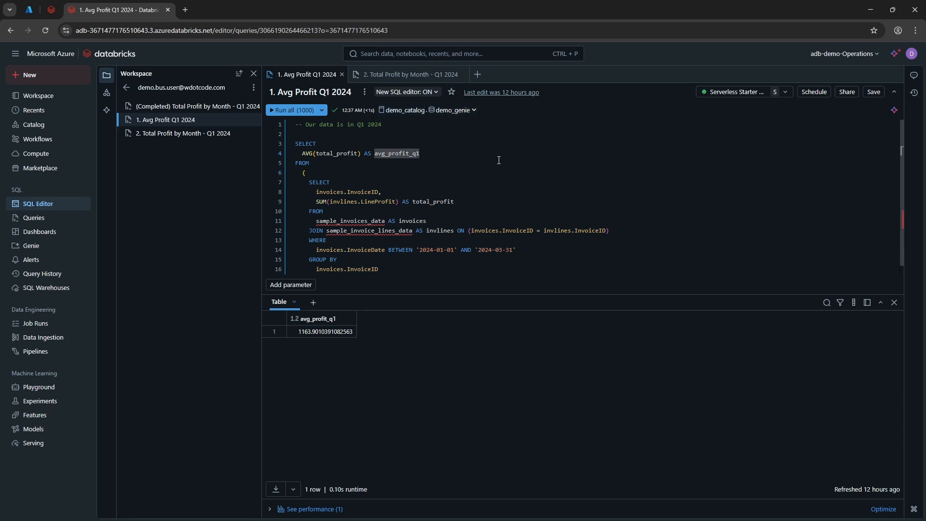
key("ctrl+a")
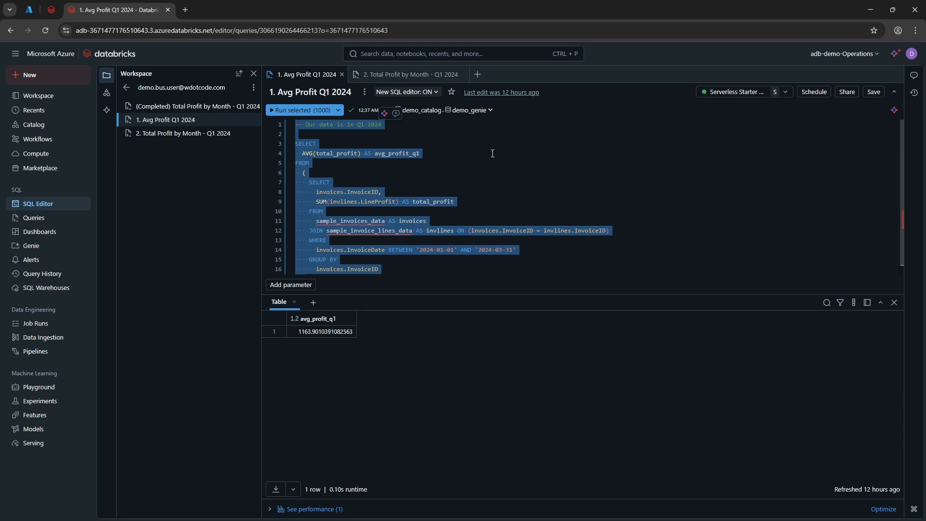
key("ctrl+Return")
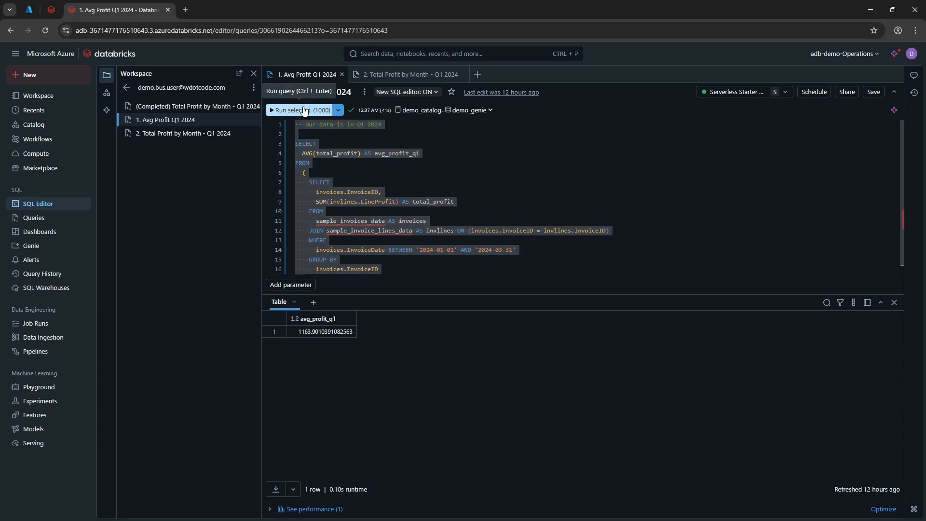
left_click(519, 214)
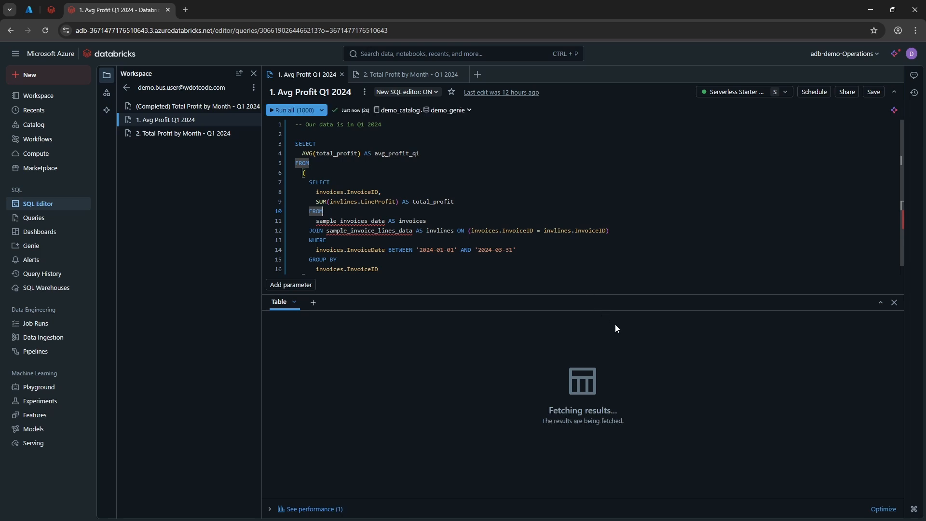
left_click(637, 362)
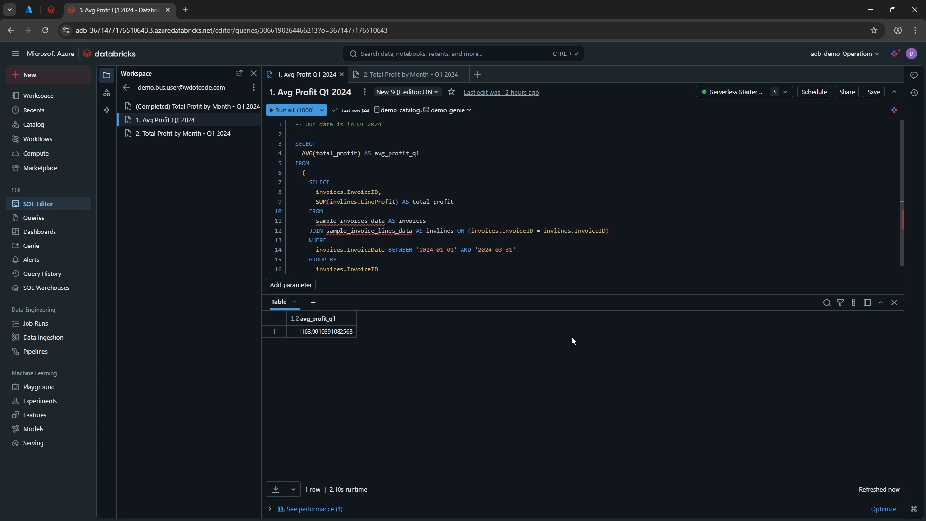
left_click(447, 269)
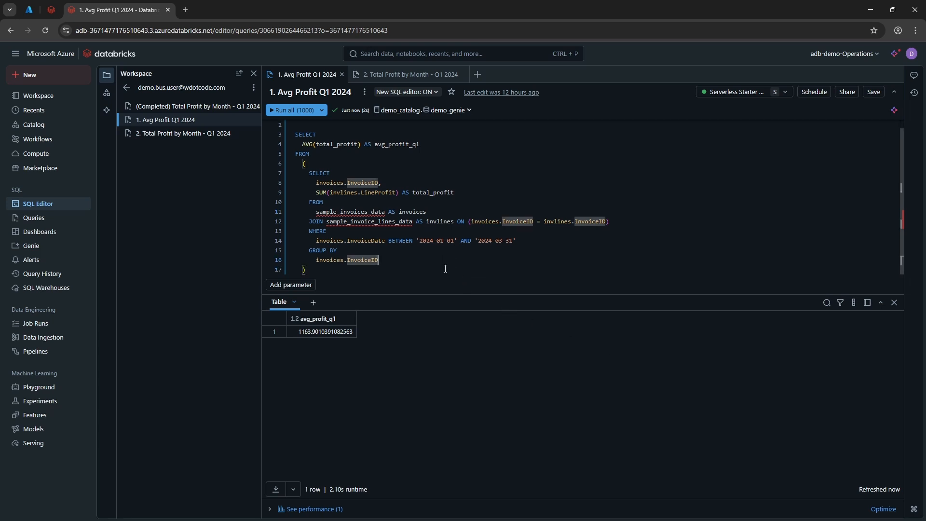
left_click(343, 274)
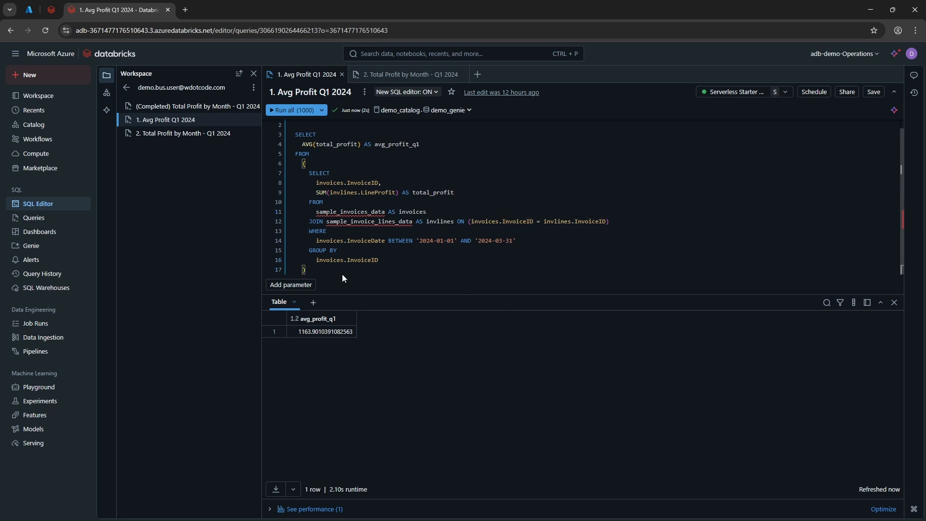
left_click_drag(343, 274, 275, 134)
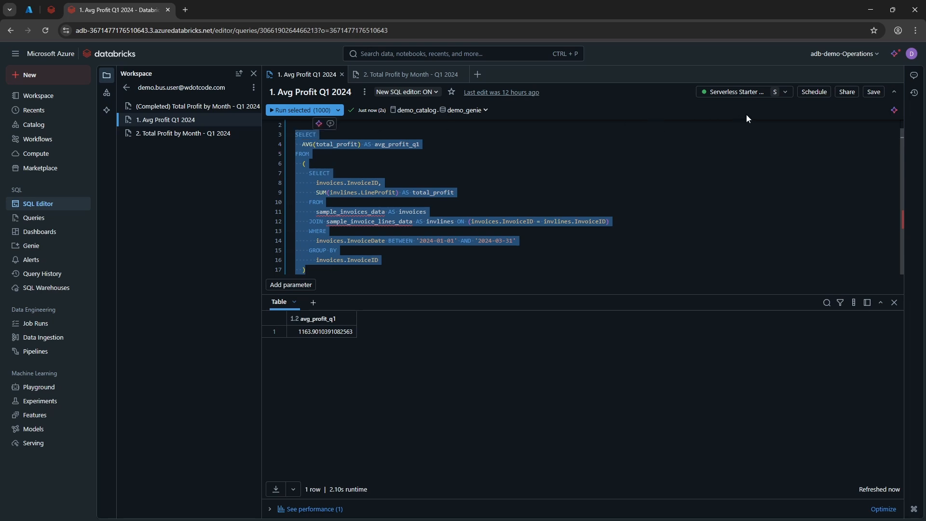
left_click(894, 112)
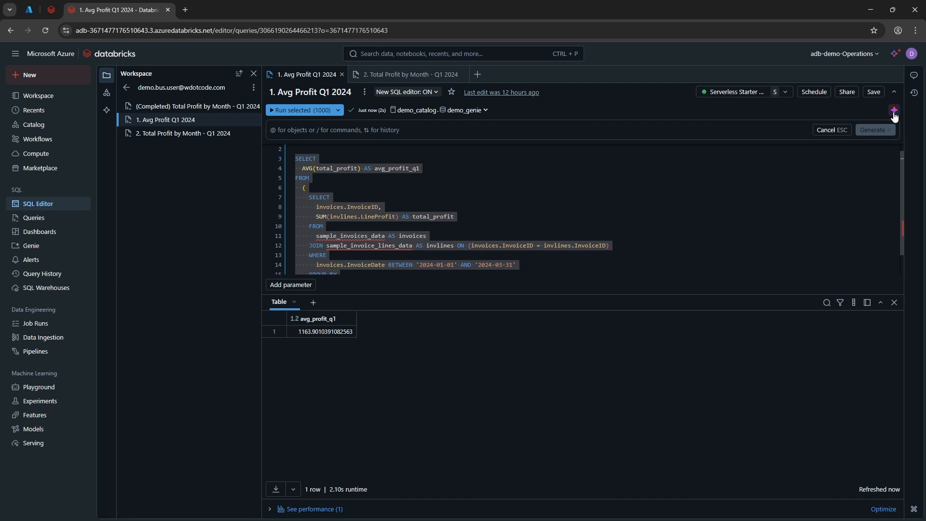
key("Escape")
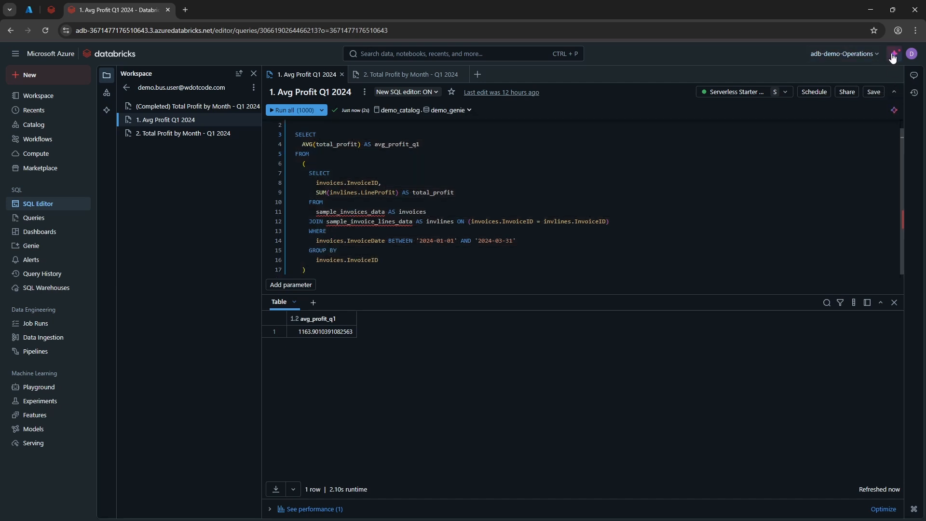
Step: Open the assistant chat in docked mode and ask it "How do i create a SQL statement using averages"
left_click(893, 54)
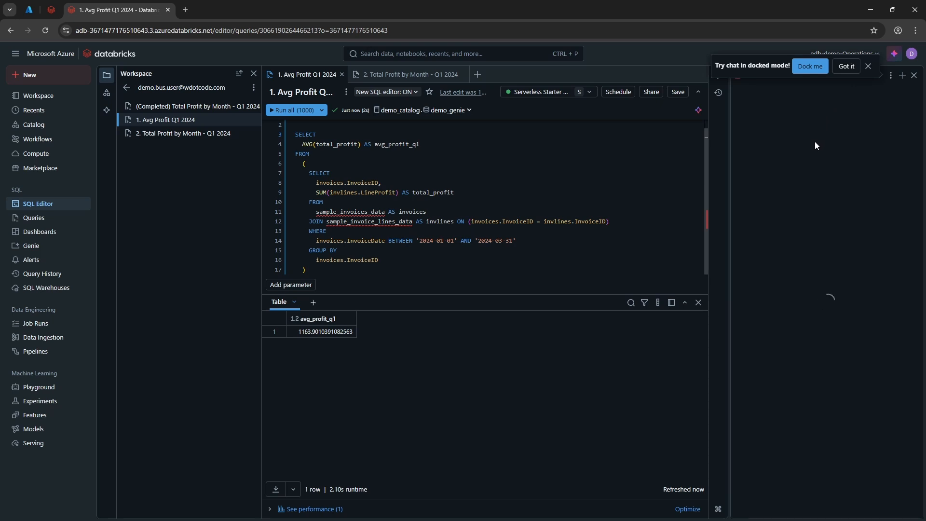
left_click(819, 72)
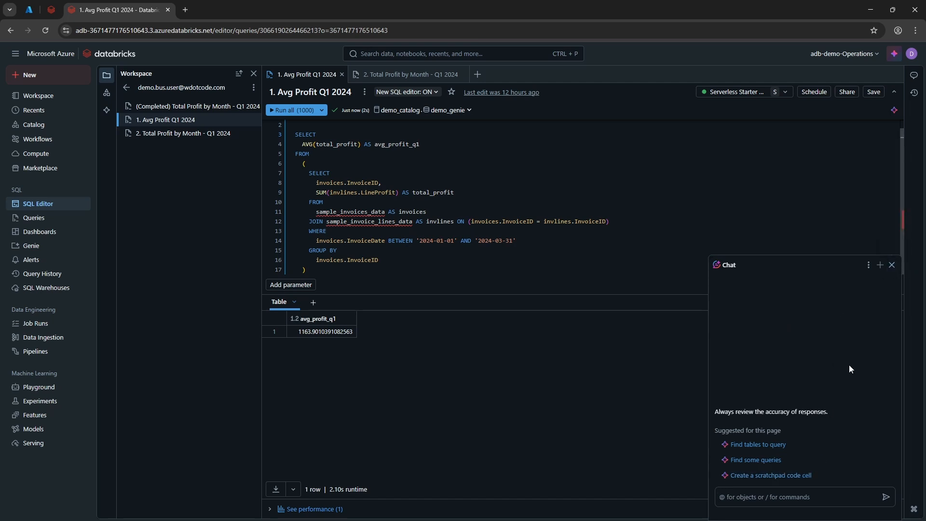
left_click(825, 497)
type("How to")
key("BackSpace")
type("do i write")
key("BackSpace")
key("BackSpace")
key("BackSpace")
key("BackSpace")
type("create a SQL statement for")
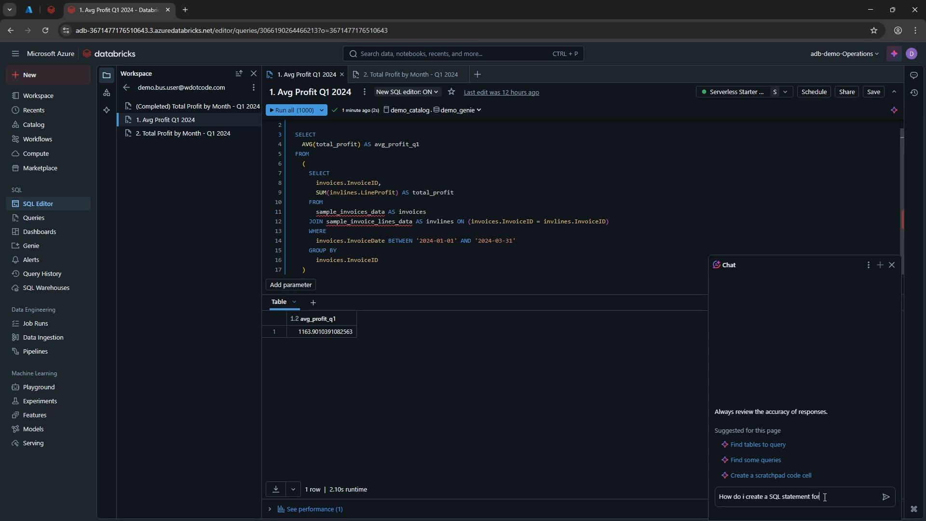
key("BackSpace")
key("BackSpace")
key("BackSpace")
type("using averages")
key("Return")
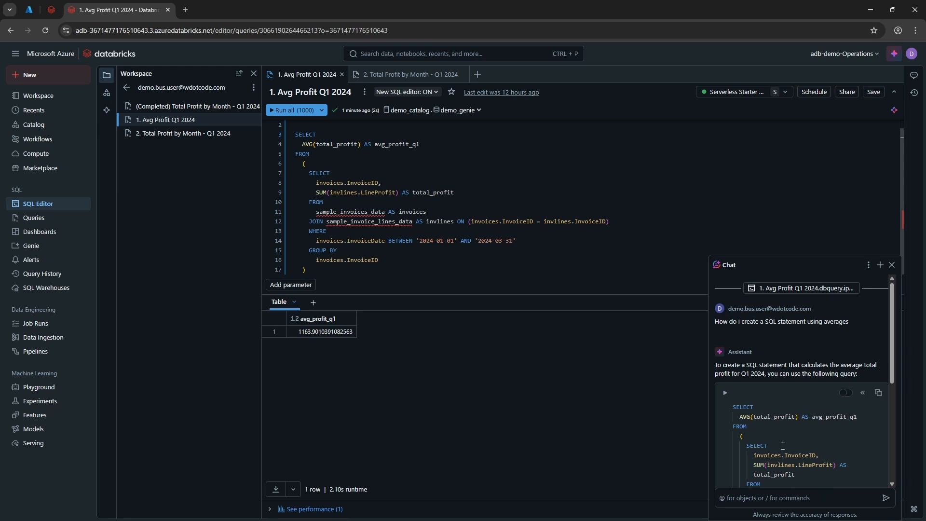
Step: Ask the assistant "What does this sql do exactly? Why do we need to join?", review its explanation and close the chat
scroll(782, 445, "down", 4)
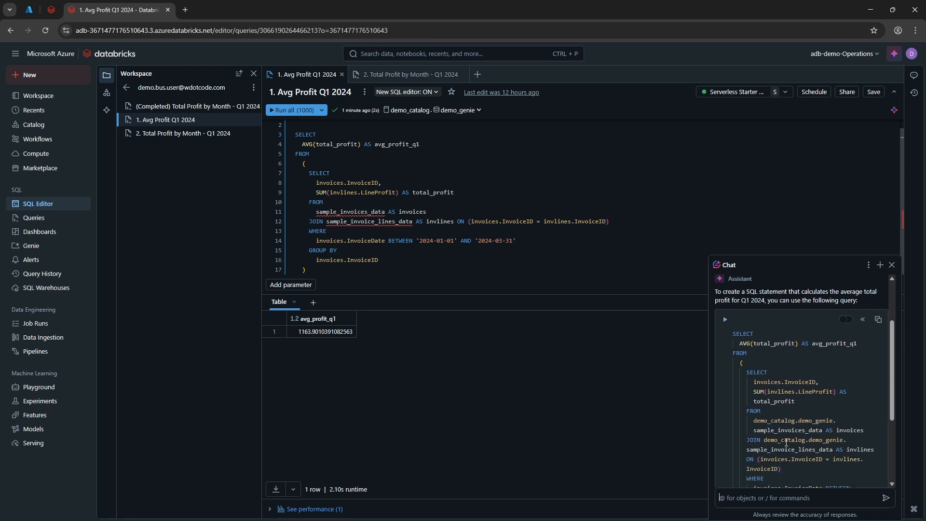
left_click(800, 500)
type("Wha")
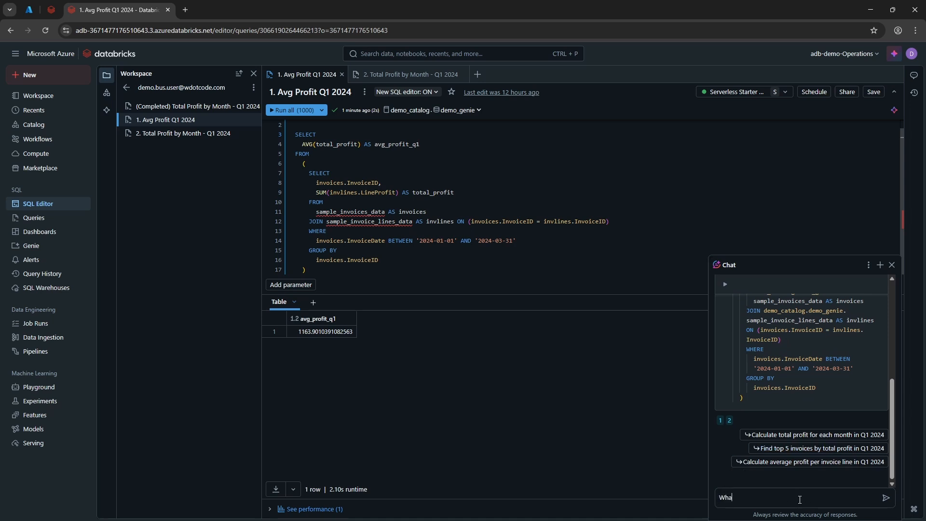
type("t does this sql do exactly? Why do we need to join?")
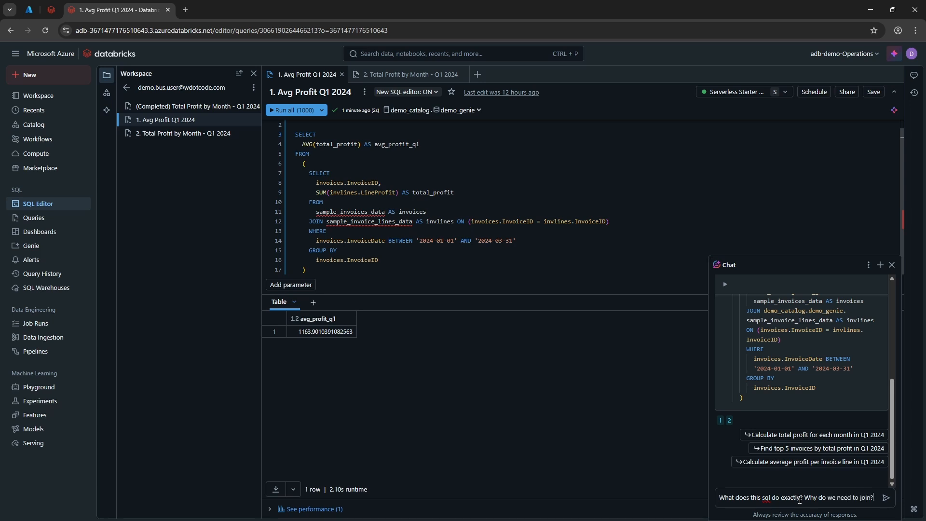
key("Return")
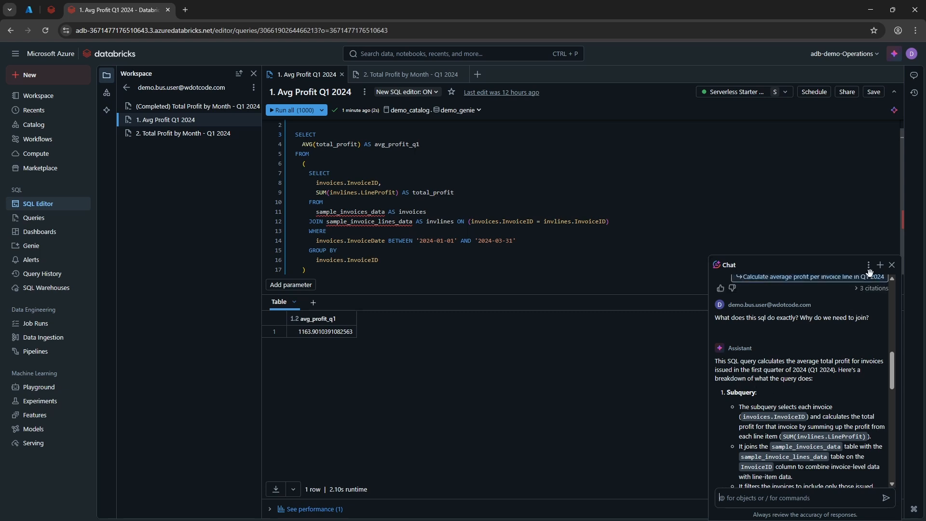
left_click_drag(891, 265, 904, 319)
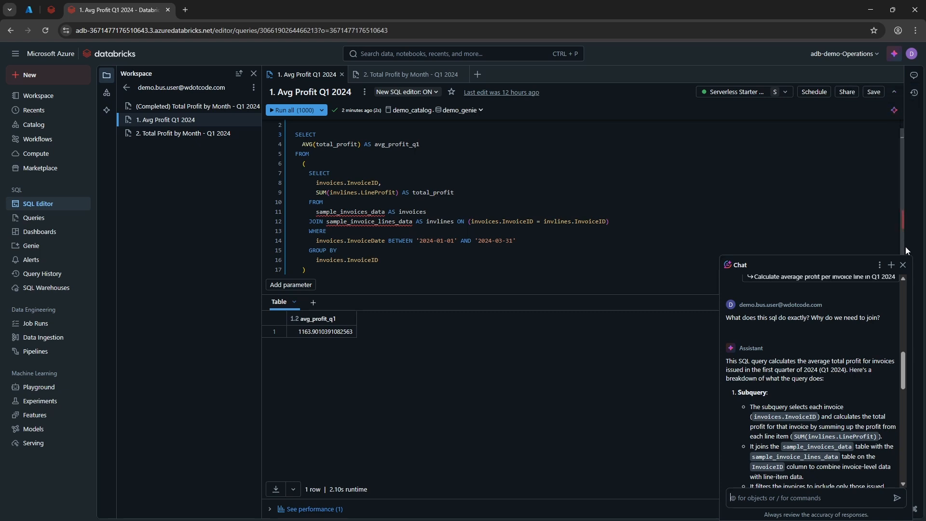
left_click(903, 264)
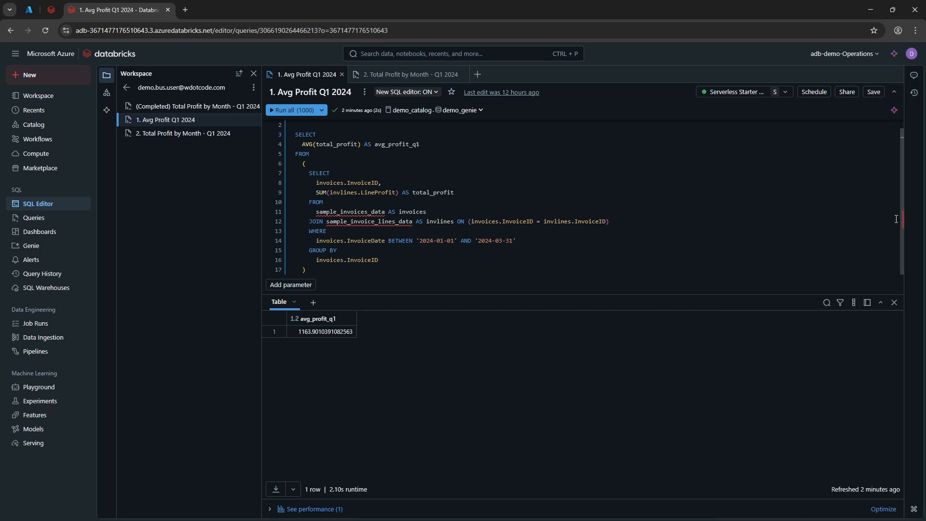
Step: Ask the inline assistant "Can you get me the sum profit instead of average?", review the suggested SQL changes and reject them
left_click(896, 113)
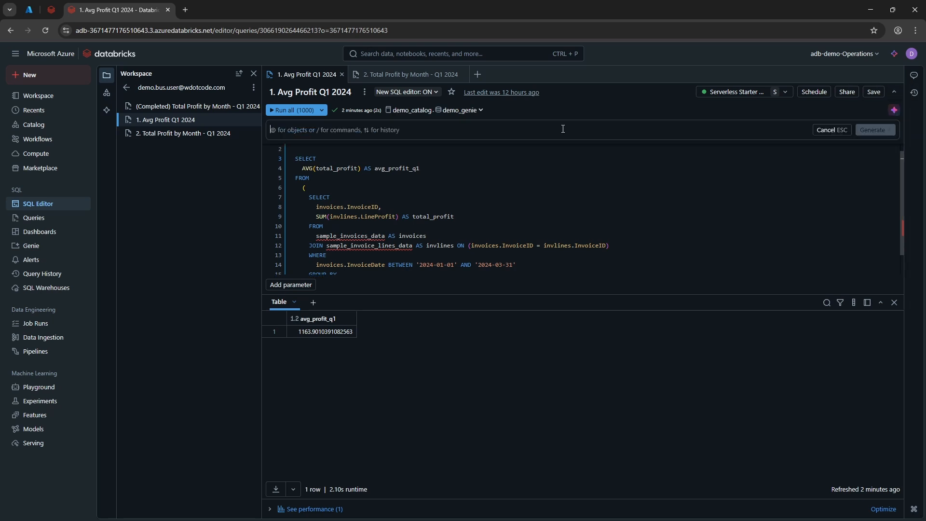
type("Can you get me the s")
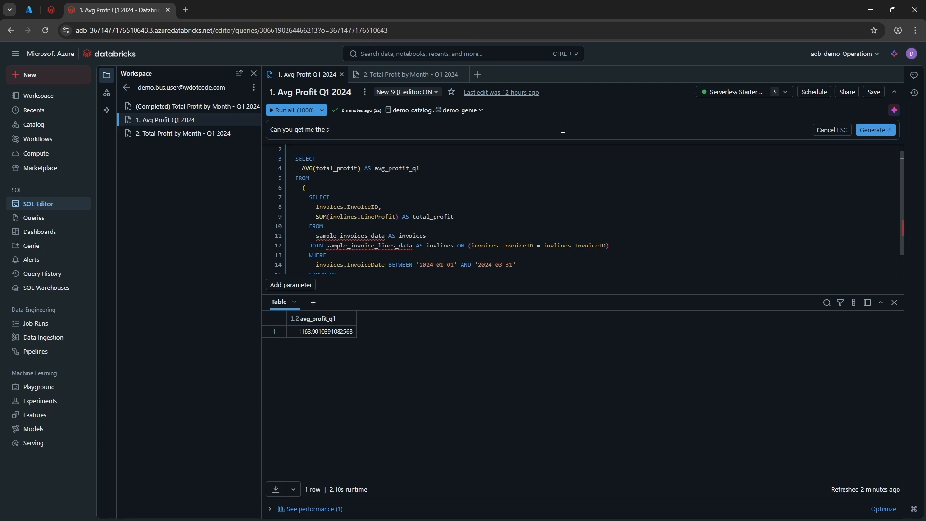
type("um profit instead of average?")
key("Return")
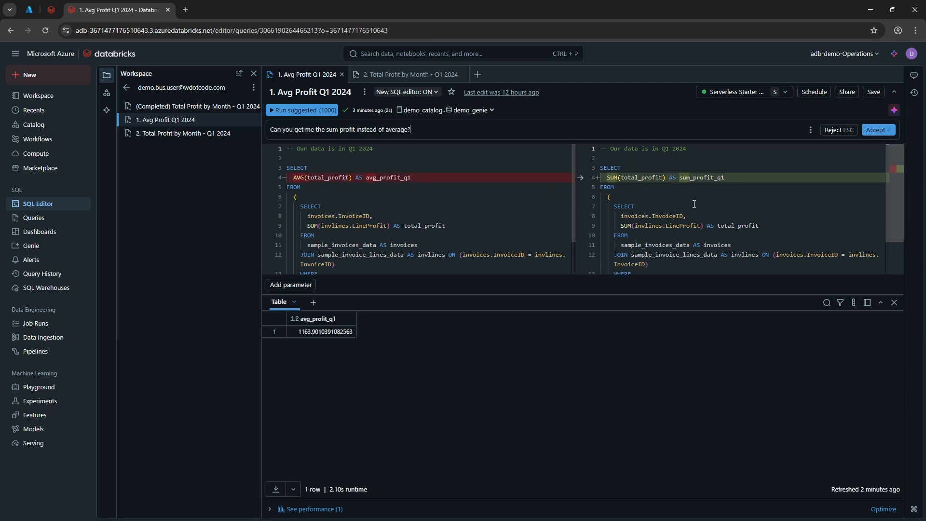
scroll(694, 204, "down", 2)
scroll(700, 202, "up", 2)
left_click(830, 134)
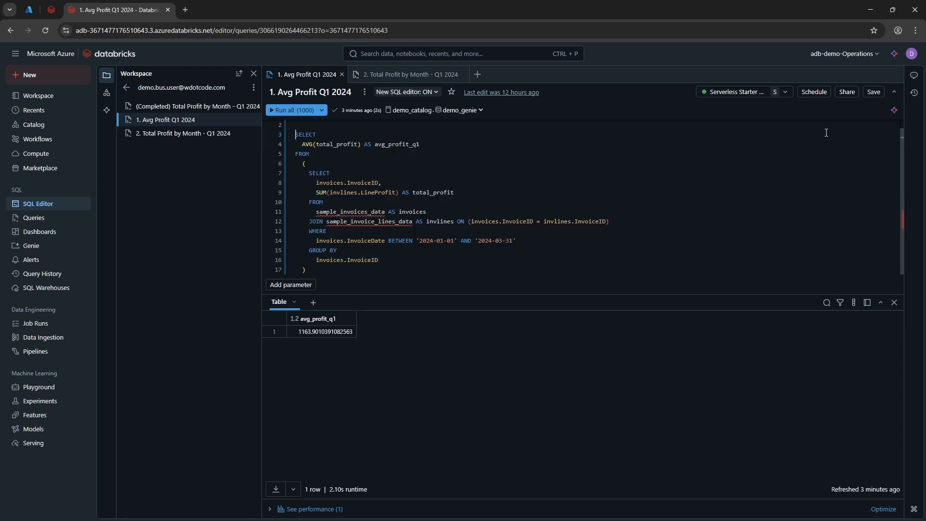
Step: Open the 2. Total Profit by Month - Q1 2024 query and run its full statement
left_click(428, 80)
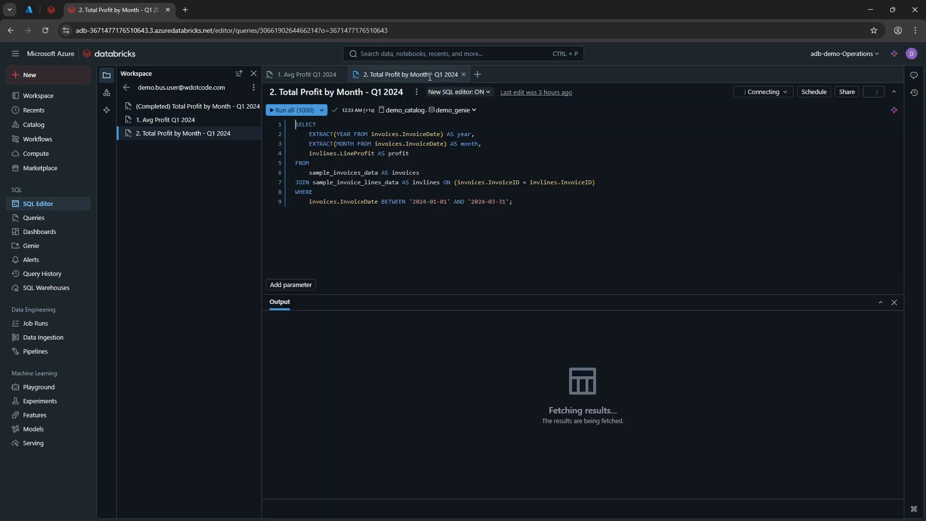
left_click(649, 167)
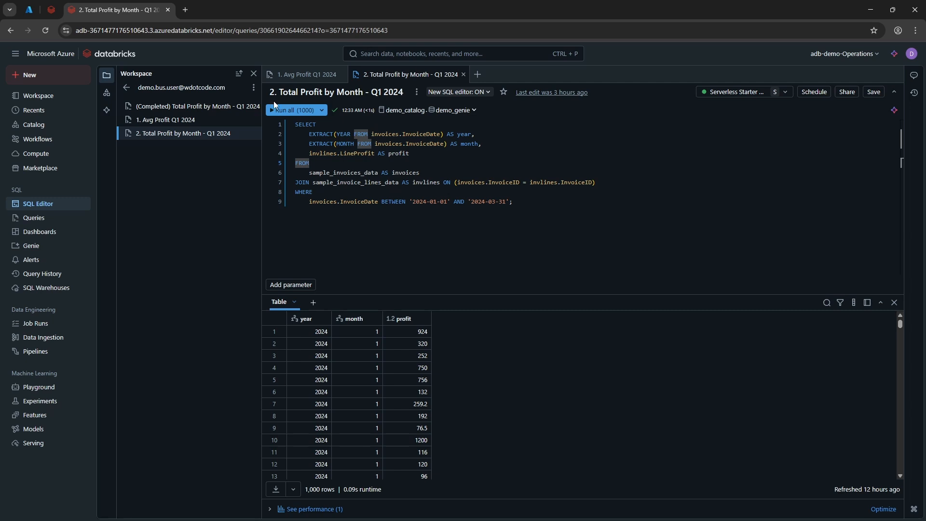
left_click(284, 110)
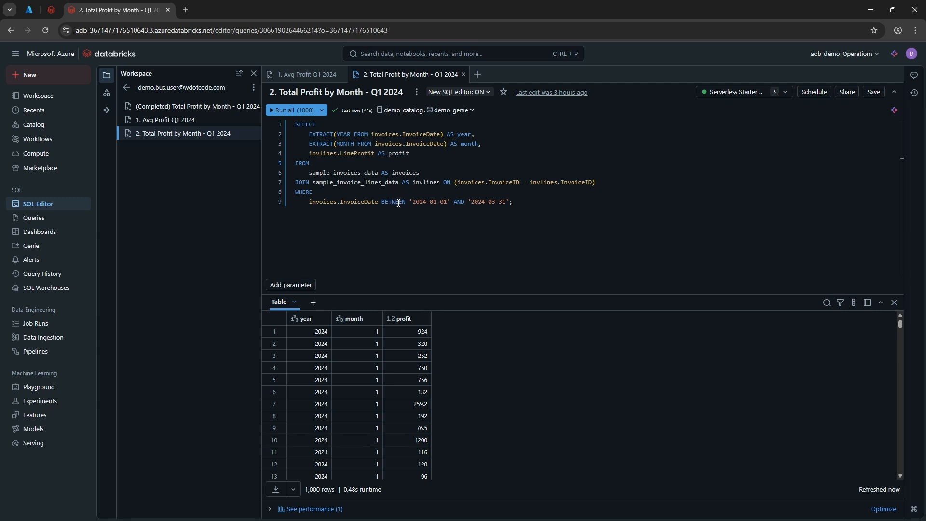
Step: Add and save a bar visualization of the results with month on the X axis, the sum of profit on the Y axis, and grouping by month
left_click(314, 303)
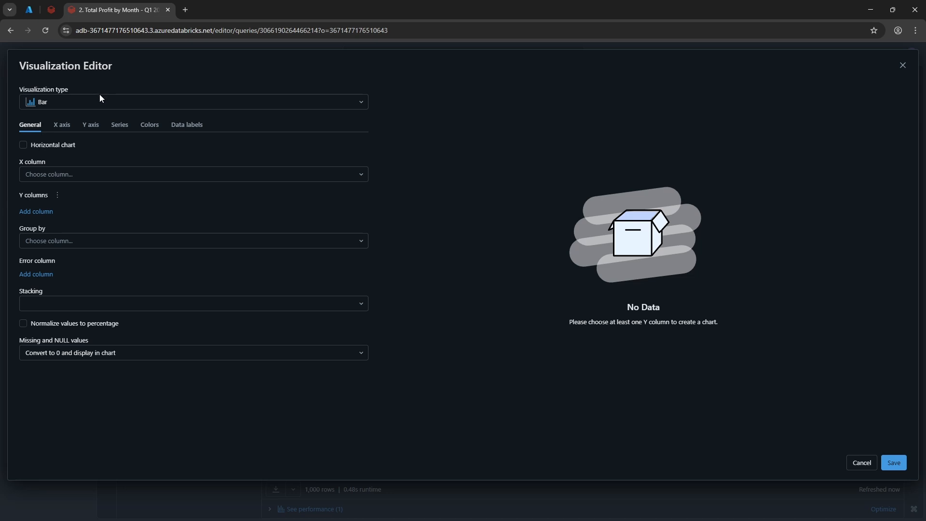
left_click(56, 175)
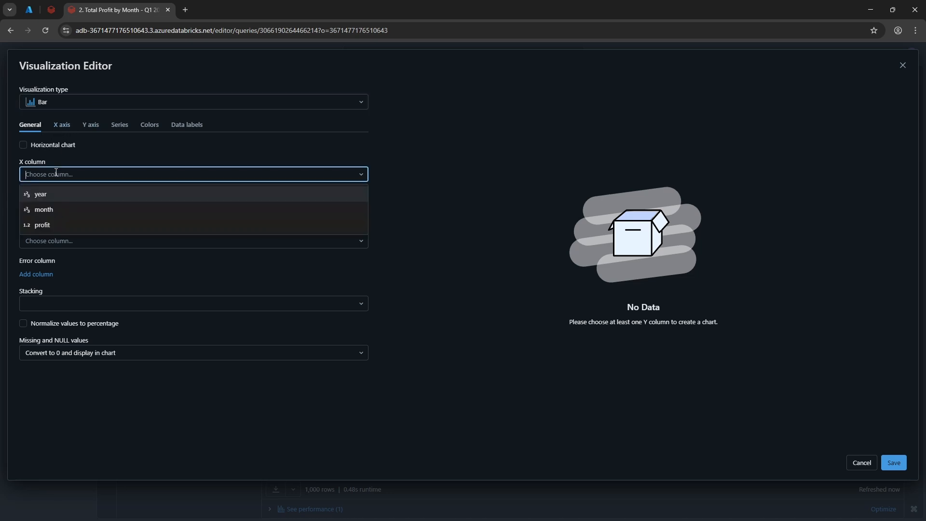
left_click(54, 209)
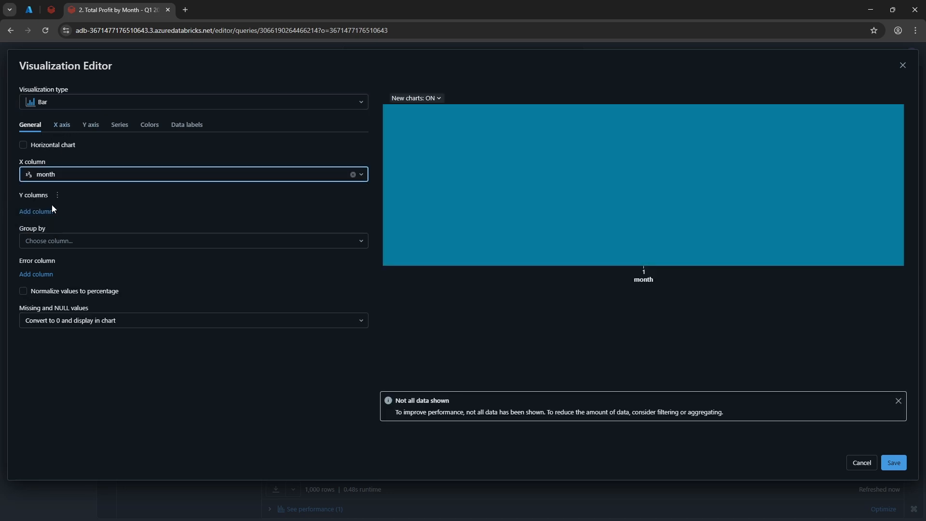
left_click(46, 214)
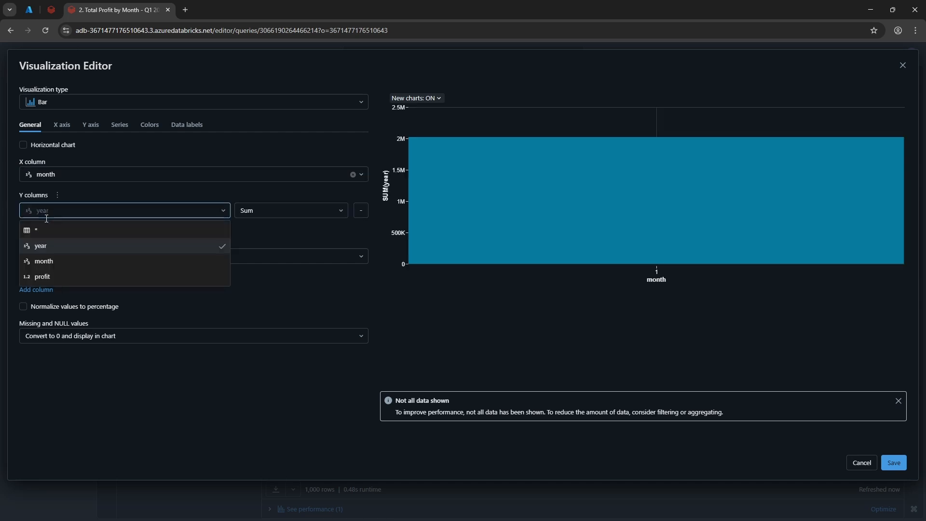
left_click(56, 276)
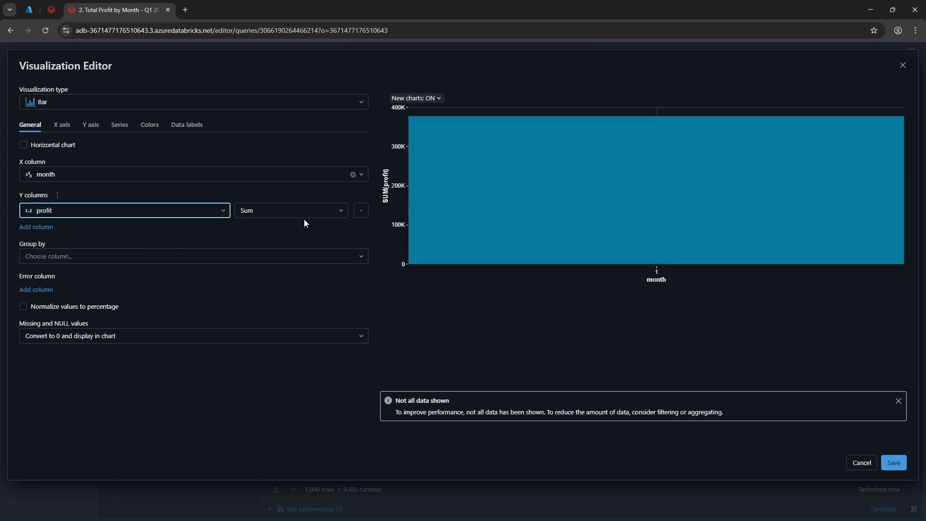
left_click(112, 257)
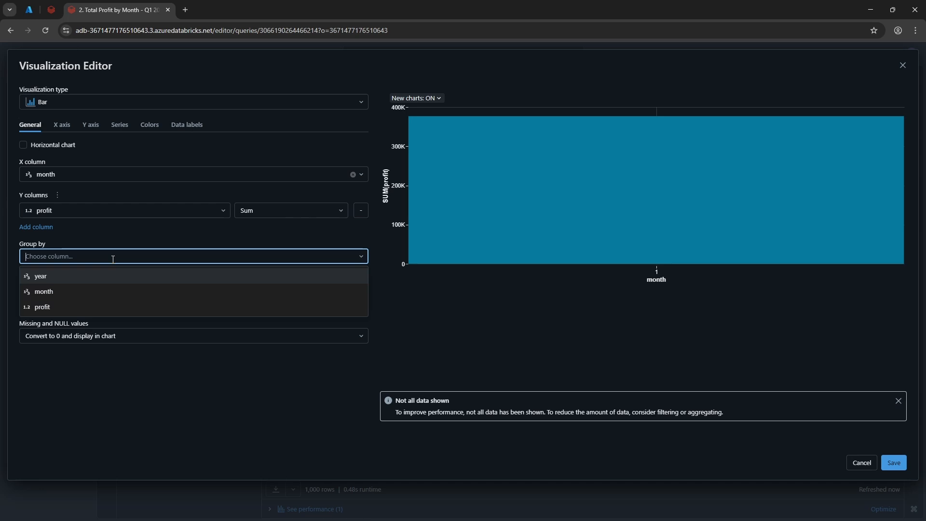
left_click(104, 292)
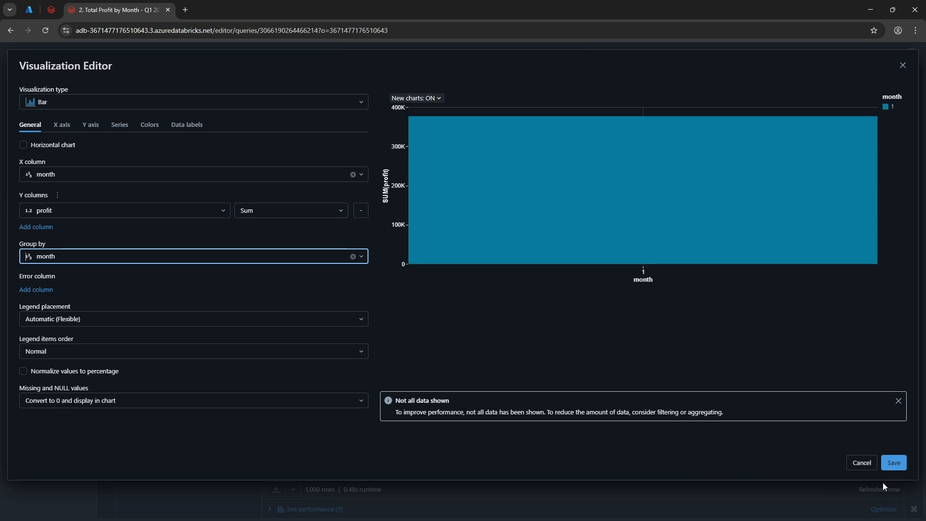
left_click(62, 125)
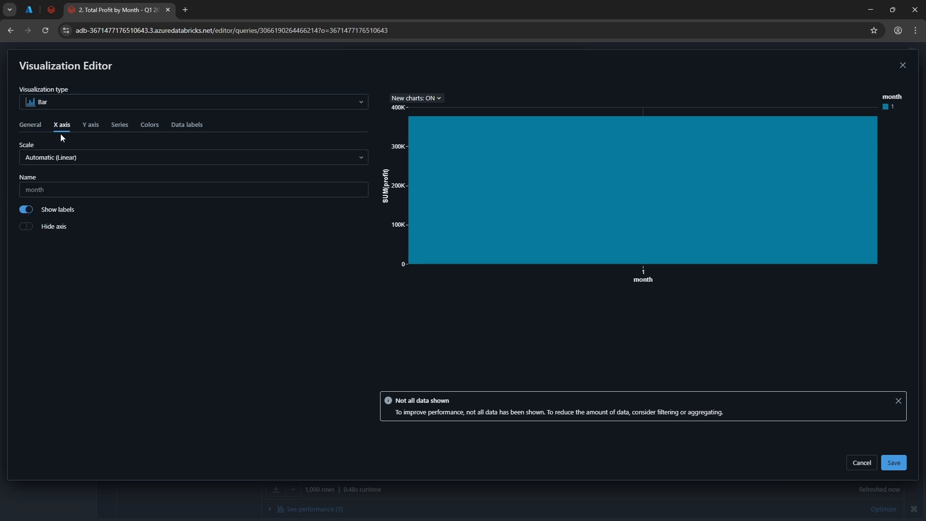
left_click(31, 130)
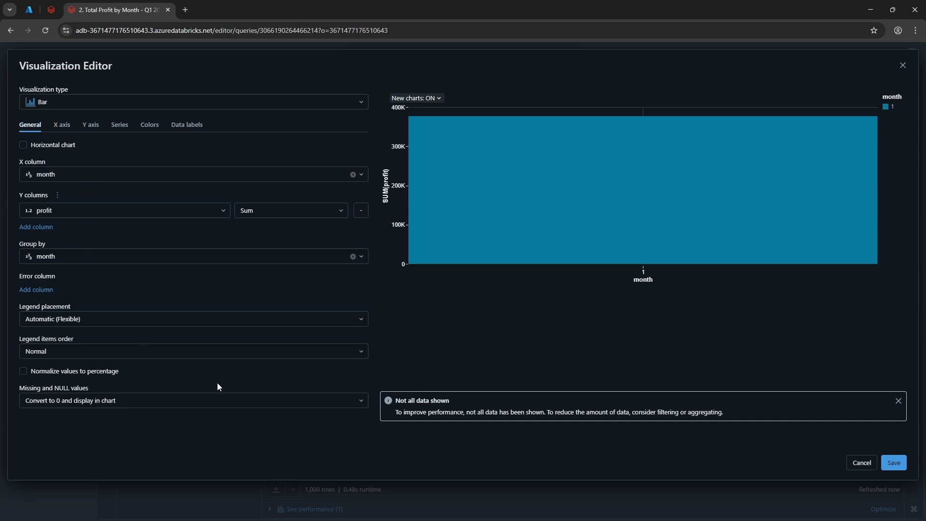
left_click(893, 461)
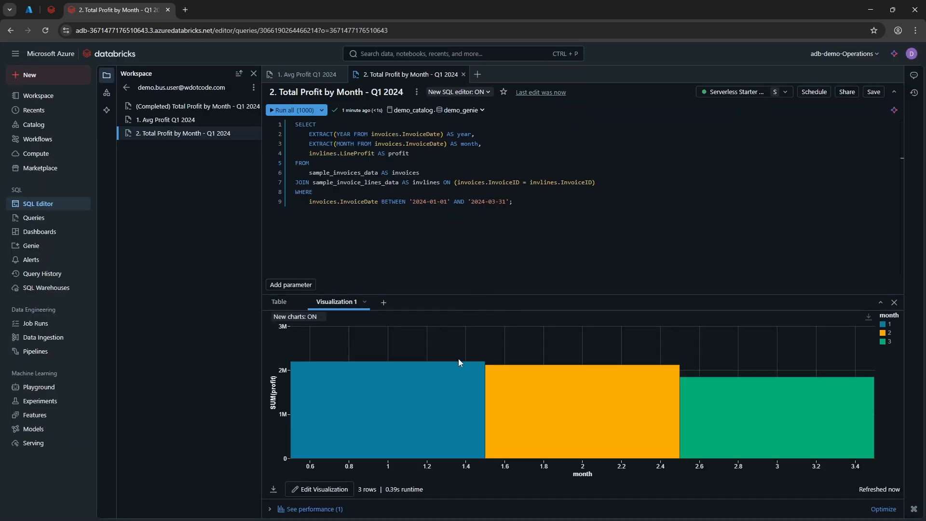
Step: Edit the bar visualization to use a Categorical X-axis scale with value sorting turned off, save it and inspect the bars' values
left_click(338, 489)
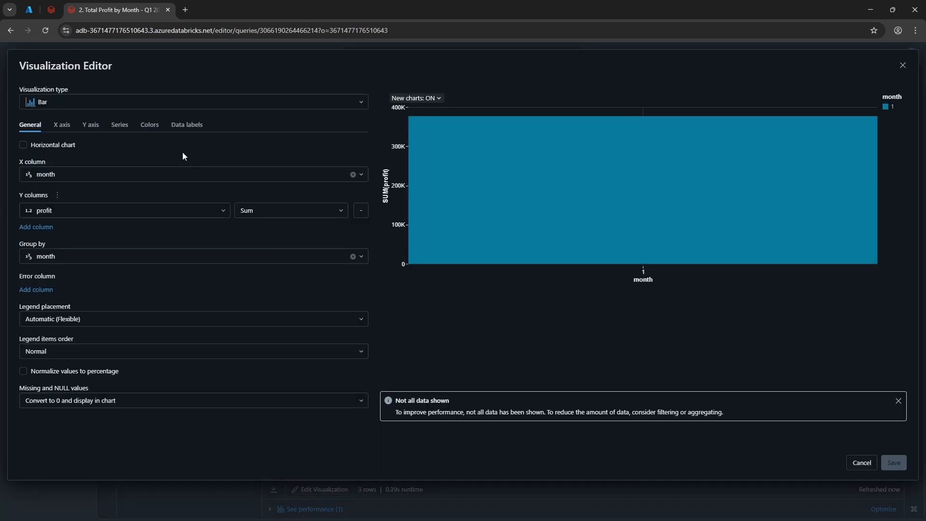
left_click(183, 126)
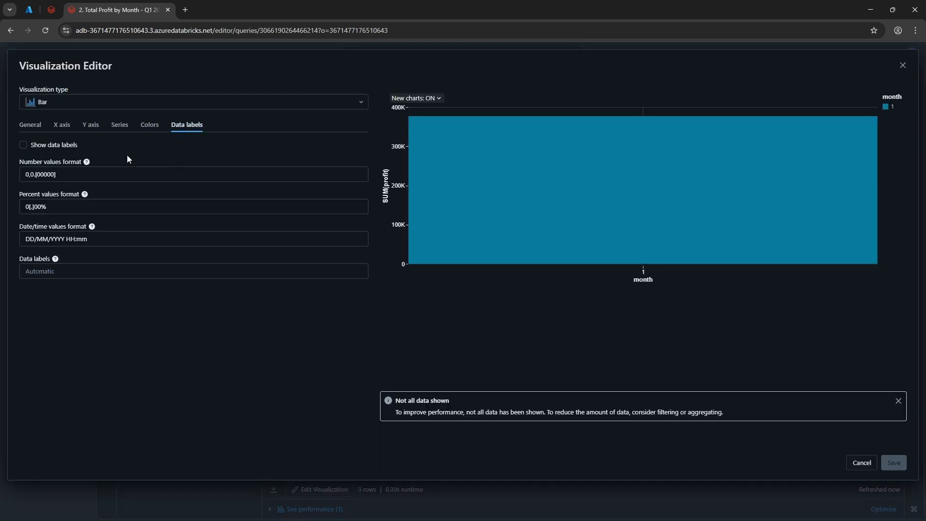
left_click(149, 126)
left_click(122, 129)
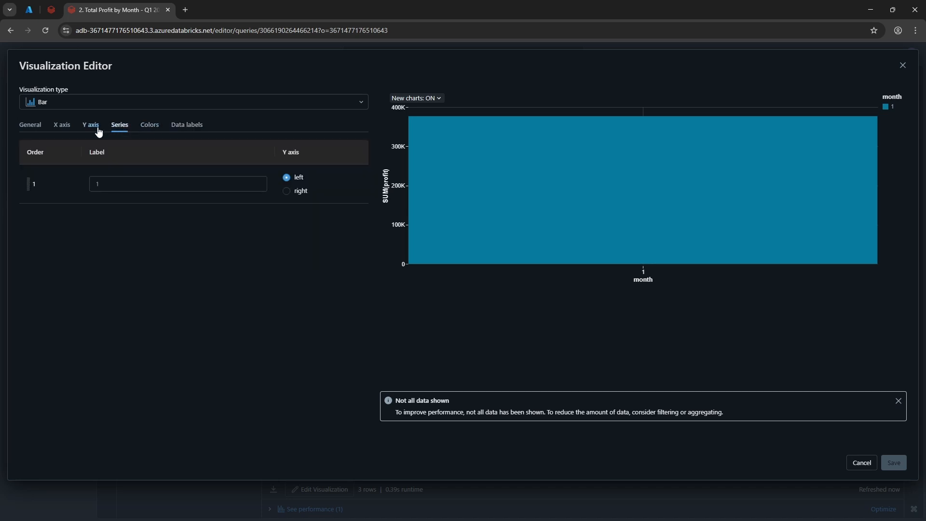
left_click(93, 128)
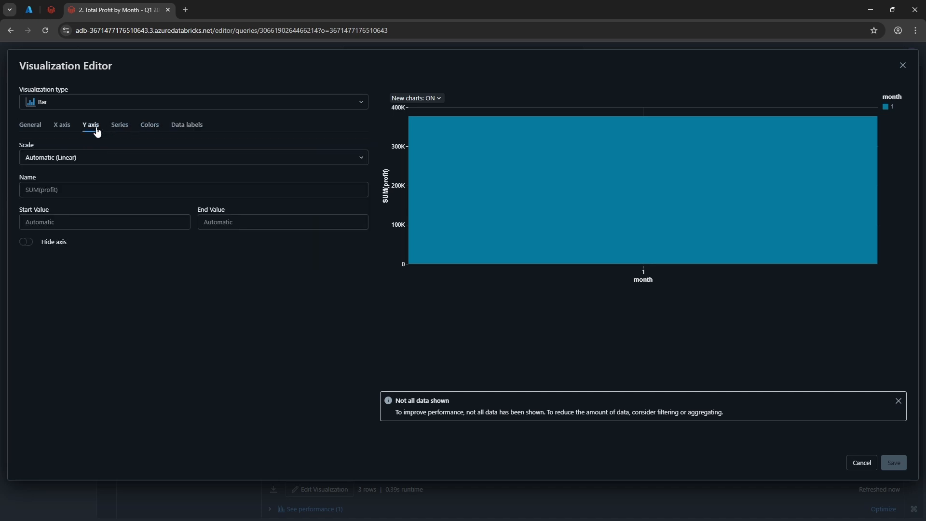
left_click(65, 127)
left_click(69, 157)
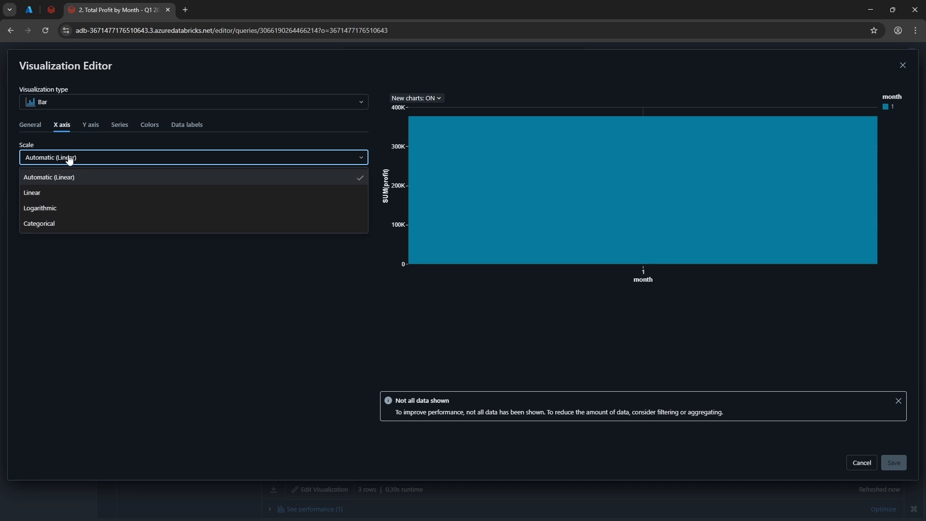
left_click(72, 224)
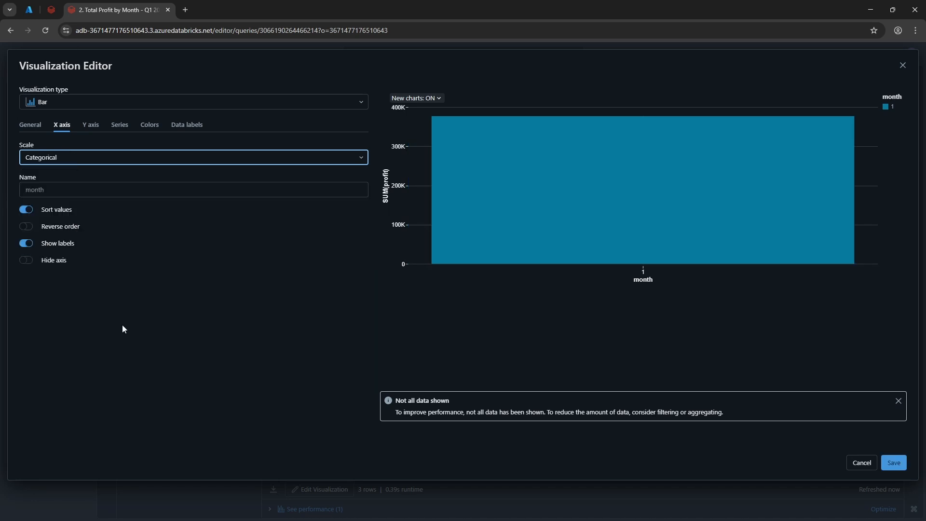
left_click(27, 211)
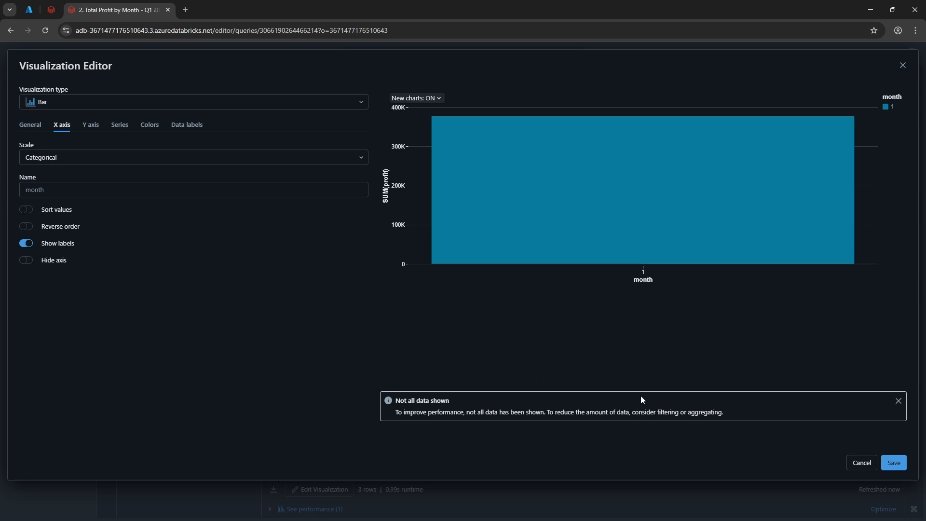
left_click(890, 460)
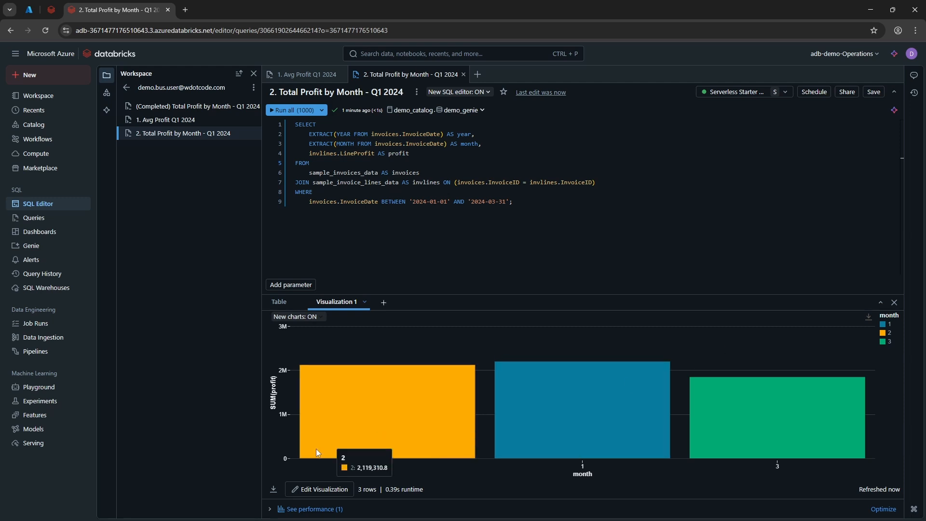
mouse_move(528, 452)
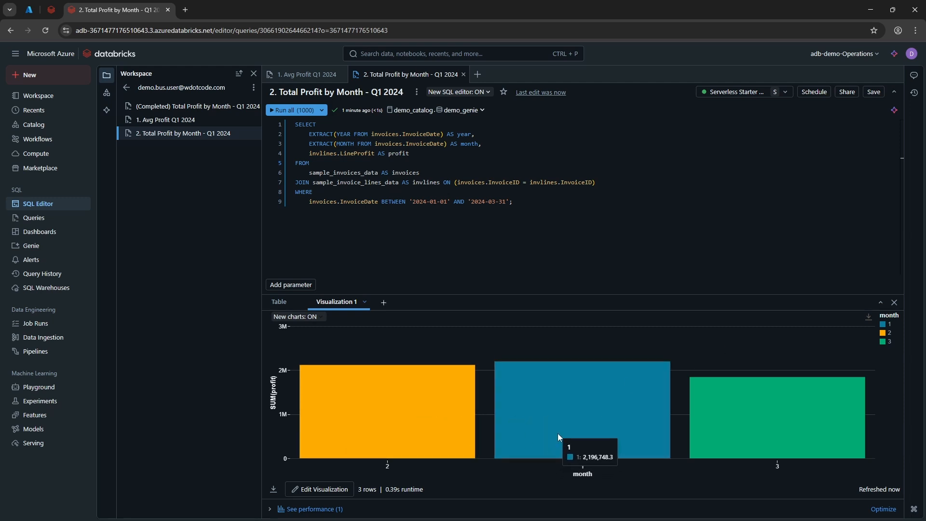
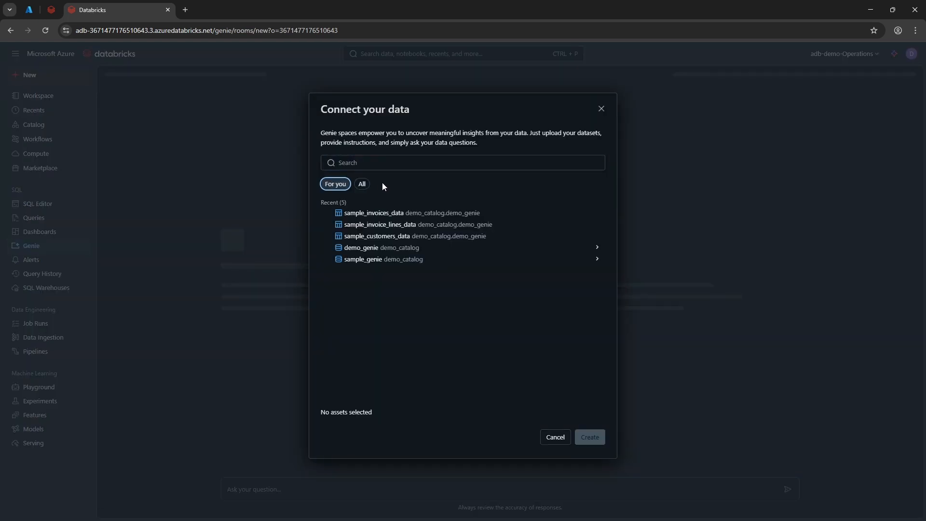
Step: Create a Genie space connected to sample_customers_data, sample_invoice_lines_data and sample_invoices_data from demo_catalog.demo_genie
left_click(363, 184)
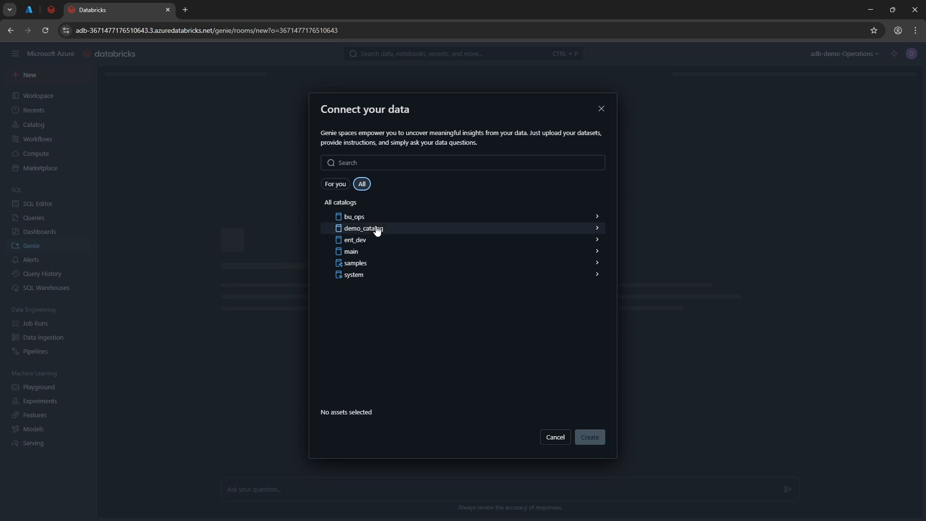
left_click(378, 229)
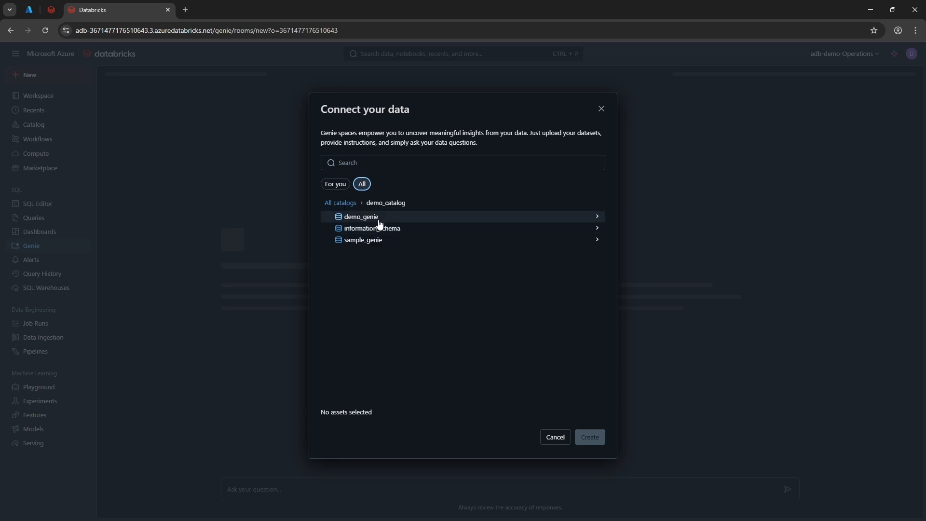
left_click(380, 219)
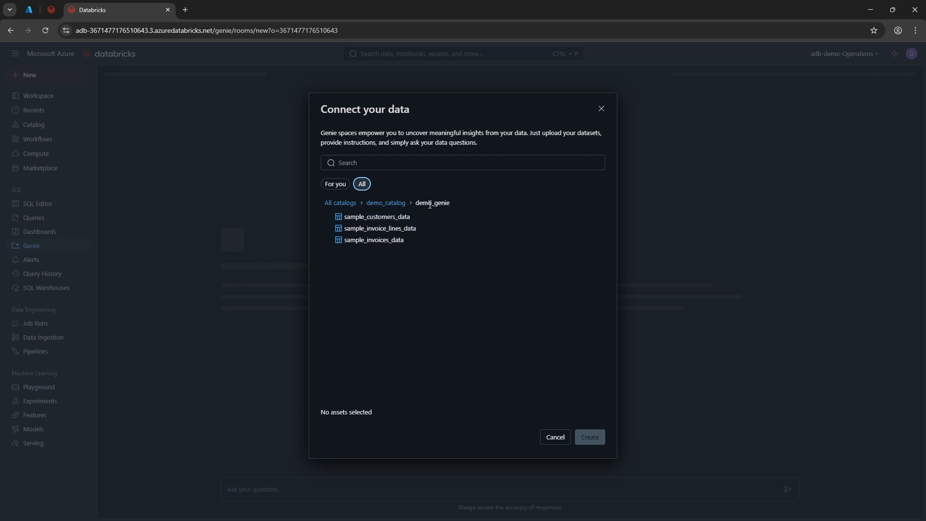
left_click(330, 218)
left_click(328, 229)
left_click(331, 240)
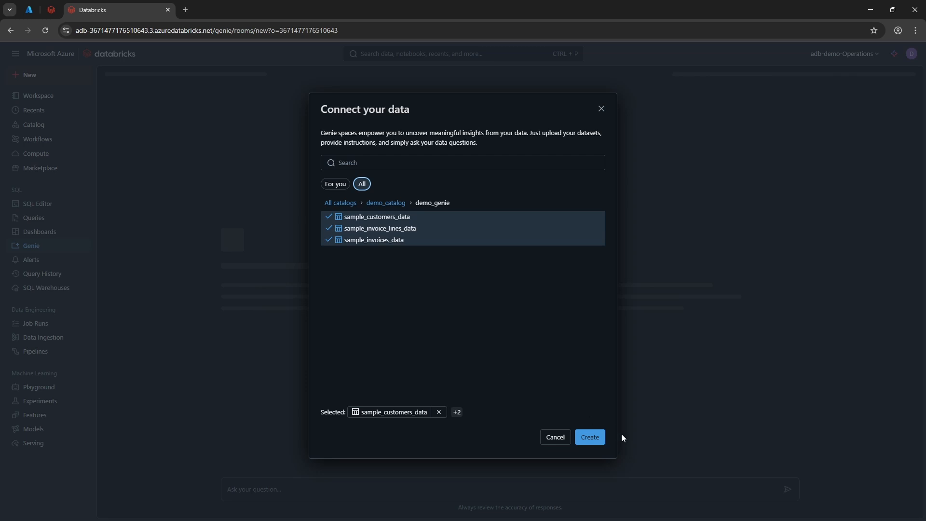
left_click(601, 437)
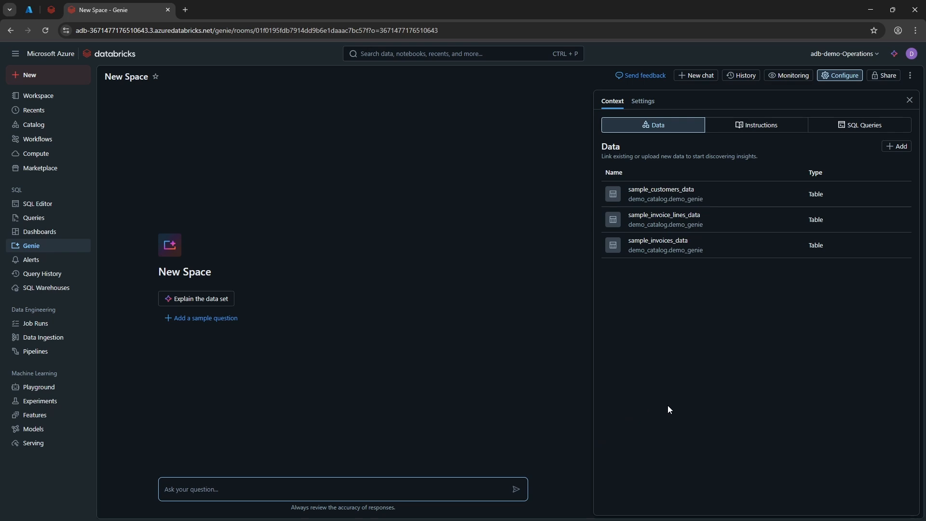
Step: Set the title of the new space to "Demo Sales Genie" in its settings
left_click(645, 100)
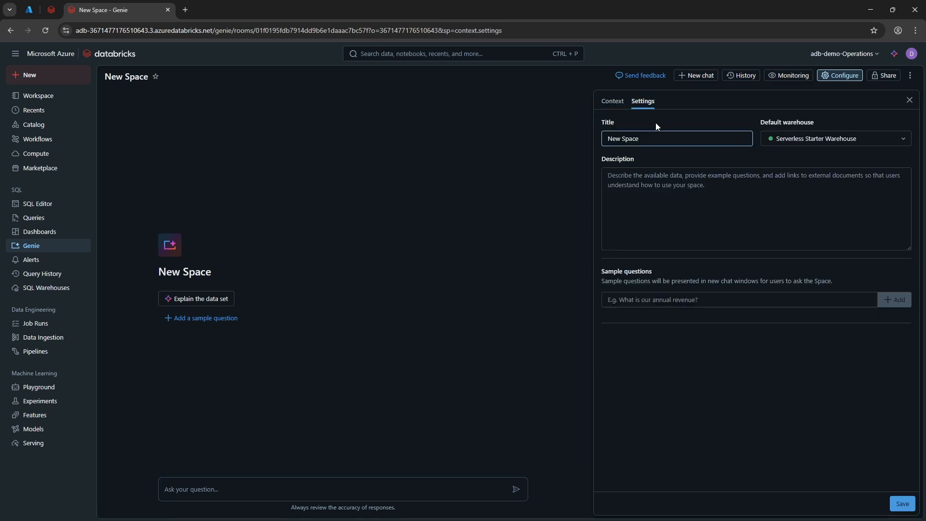
left_click_drag(657, 138, 601, 141)
type("Demo Sales G")
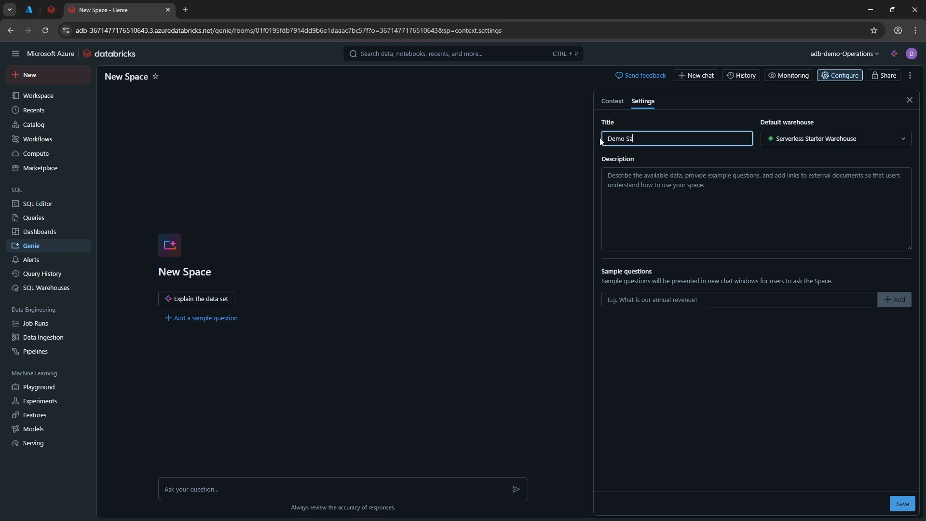
type("enie")
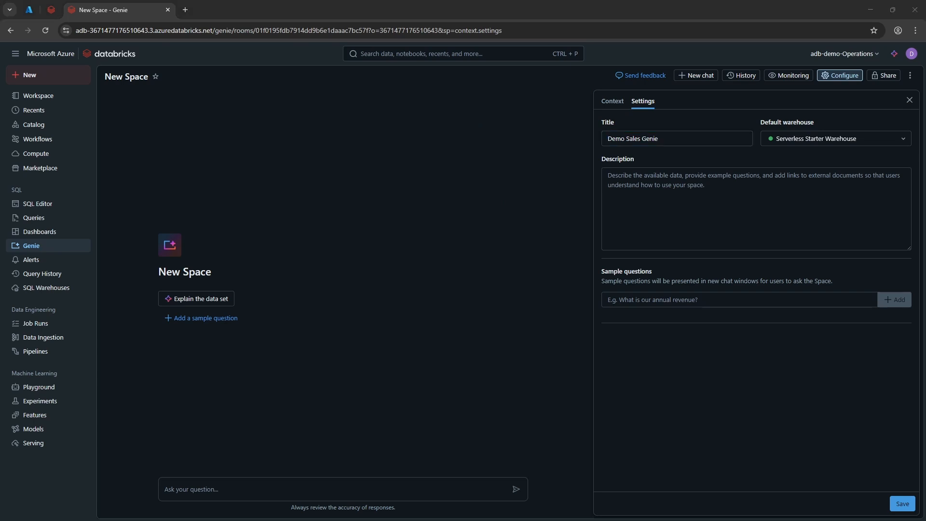
key("alt+Tab")
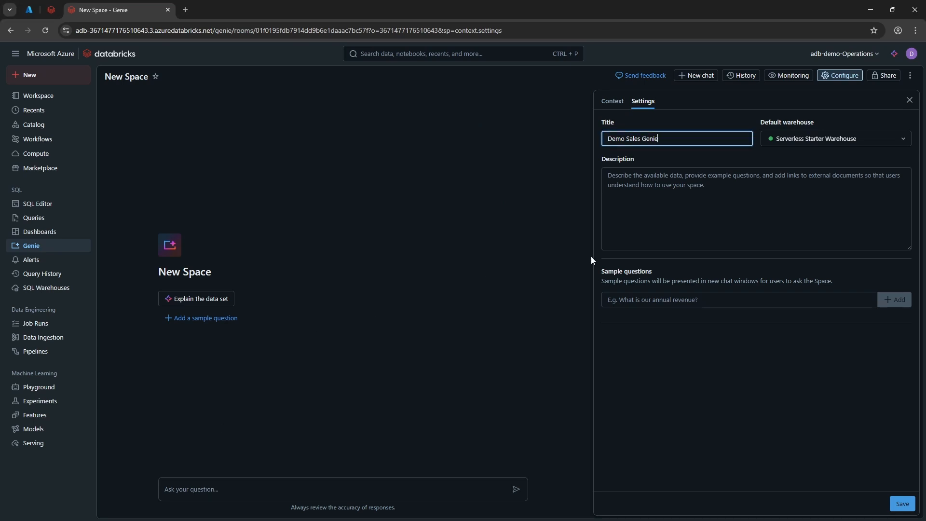
Step: Set the space description to "The data provides data for sample invoice data , sample invoice lines data and sample customers data."
left_click(665, 226)
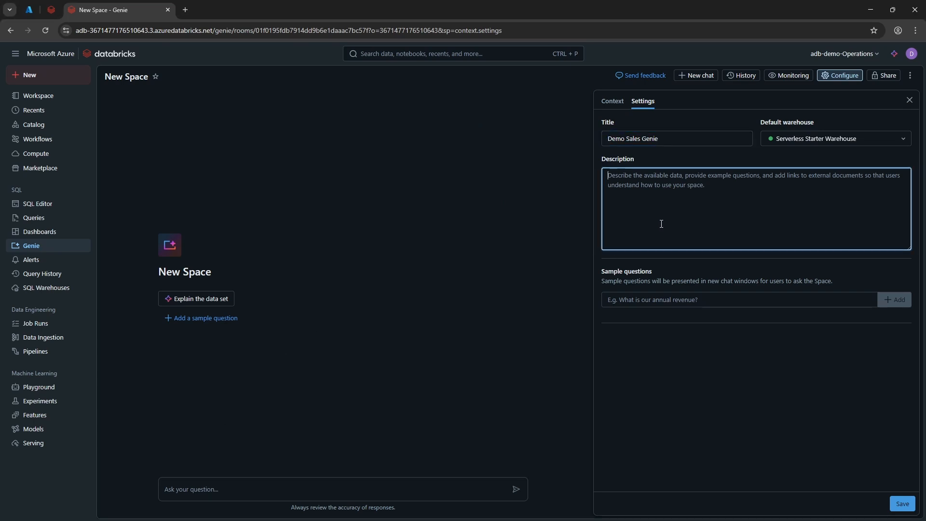
key("ctrl+v")
key("ctrl+a")
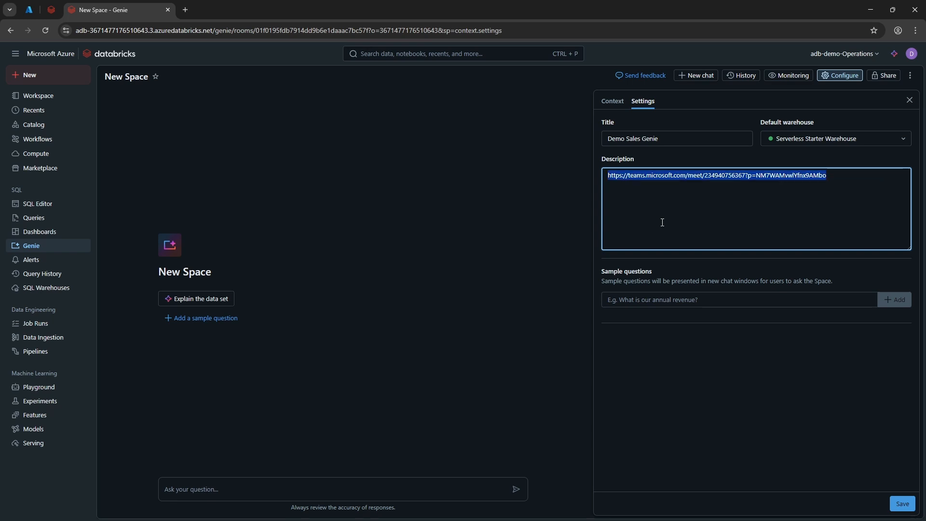
key("BackSpace")
type("The data provides ")
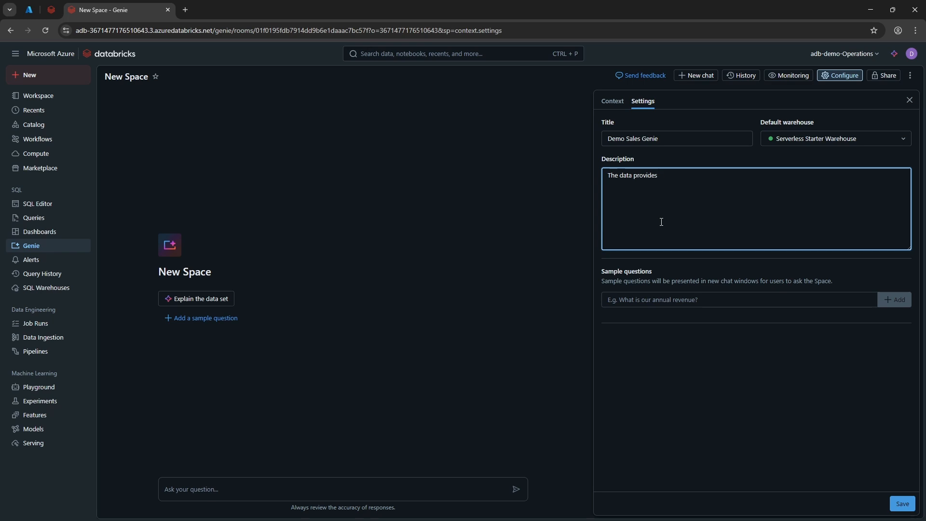
type("data for sample invoice data , sample invoice lines and")
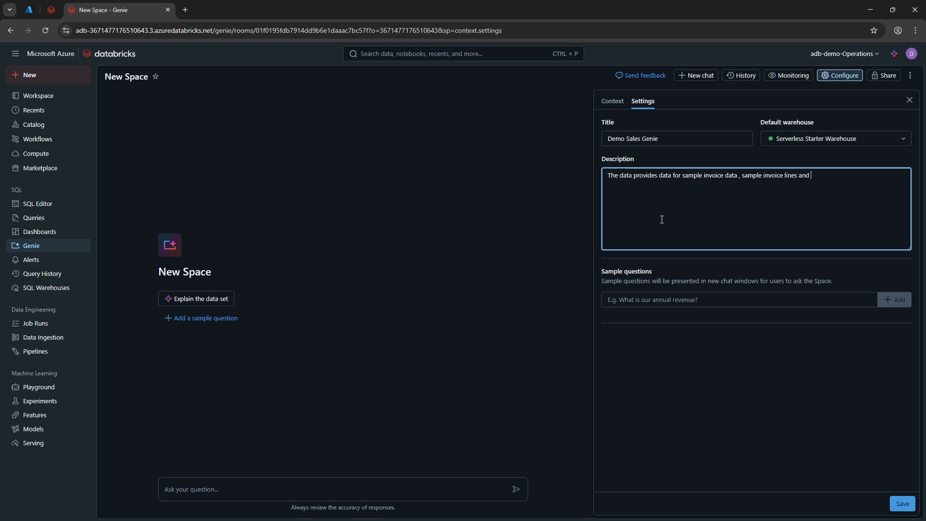
key("BackSpace")
key("BackSpace")
key("BackSpace")
type("data and sample customers data.")
key("Return")
key("Return")
key("BackSpace")
Step: Add the sample question "Which date have we generated the most revenue?" to the space, correcting the spelling of "revenue"
left_click(698, 300)
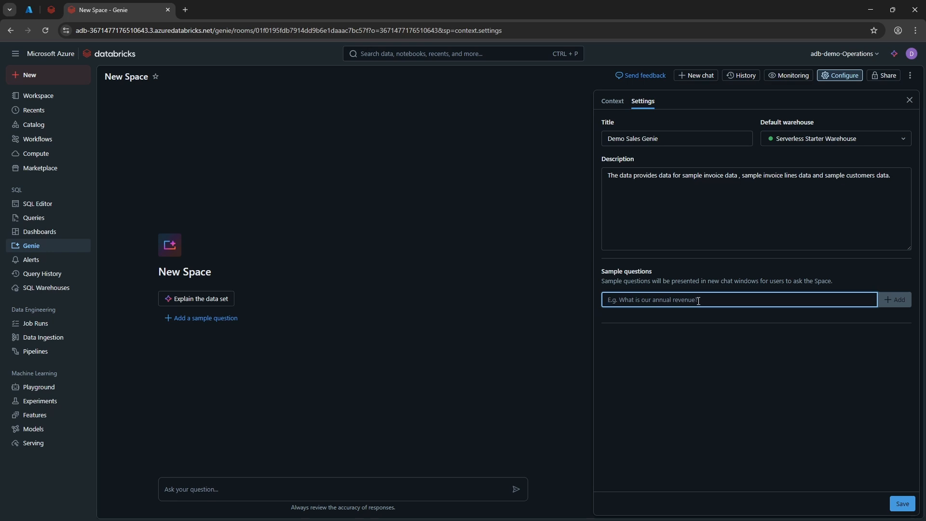
type("Which date ")
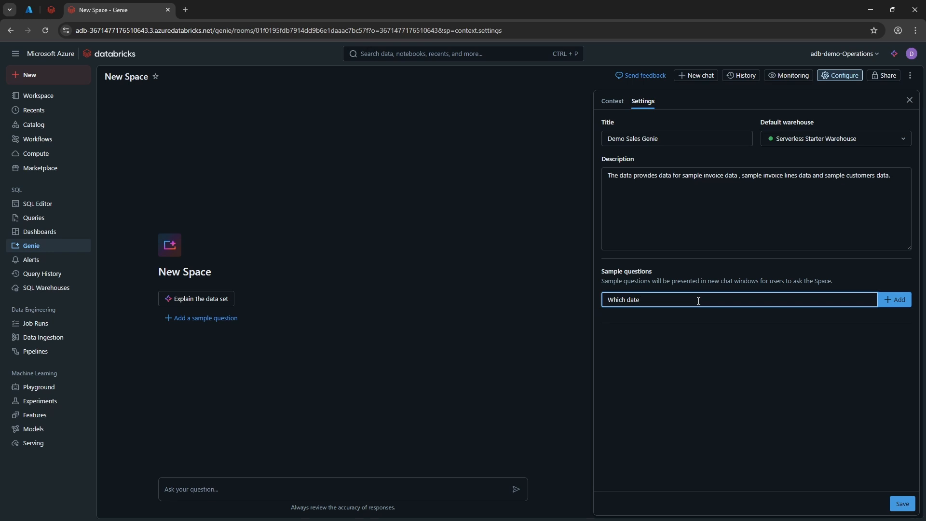
type("have we generated the most renveue?")
right_click(727, 301)
left_click(740, 310)
left_click(895, 299)
Step: Add a second sample question "Which customer spent the most money?" and save the space settings
left_click(809, 307)
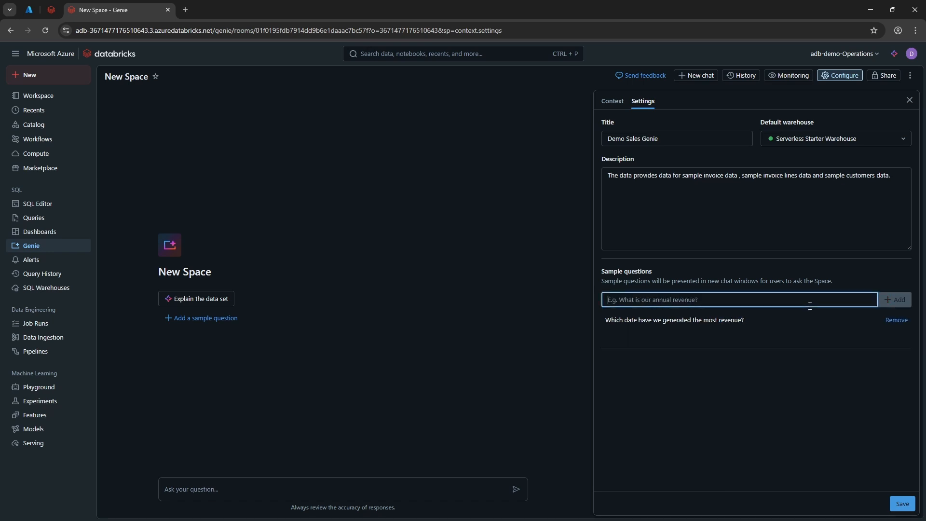
type("Whi")
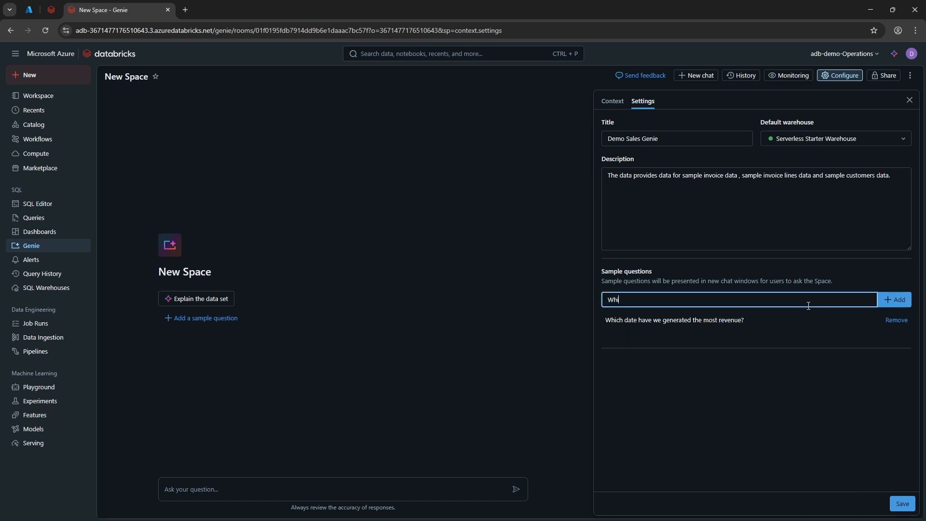
type("ch customer spent the most money?")
left_click(881, 299)
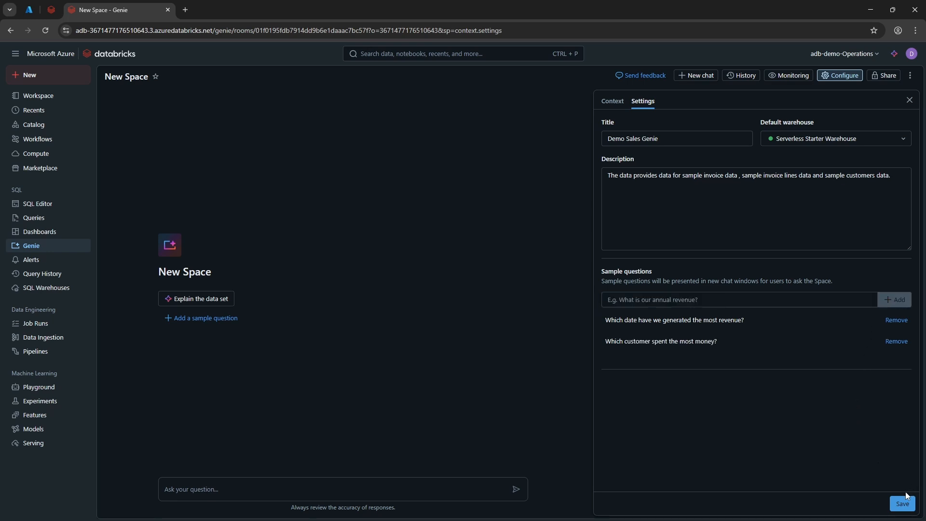
left_click(902, 503)
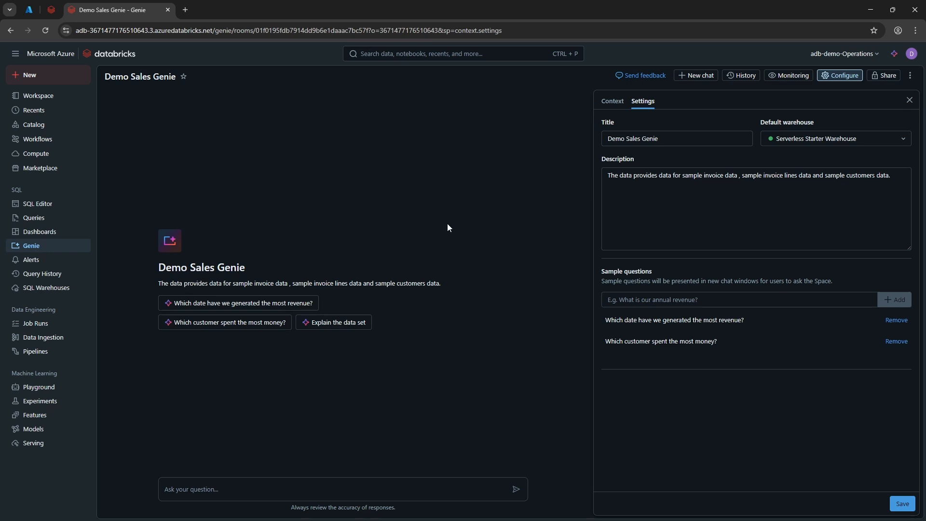
Step: Review the space's linked data, general instructions and SQL queries, close the configuration and ask Genie to explain the data set
left_click(612, 101)
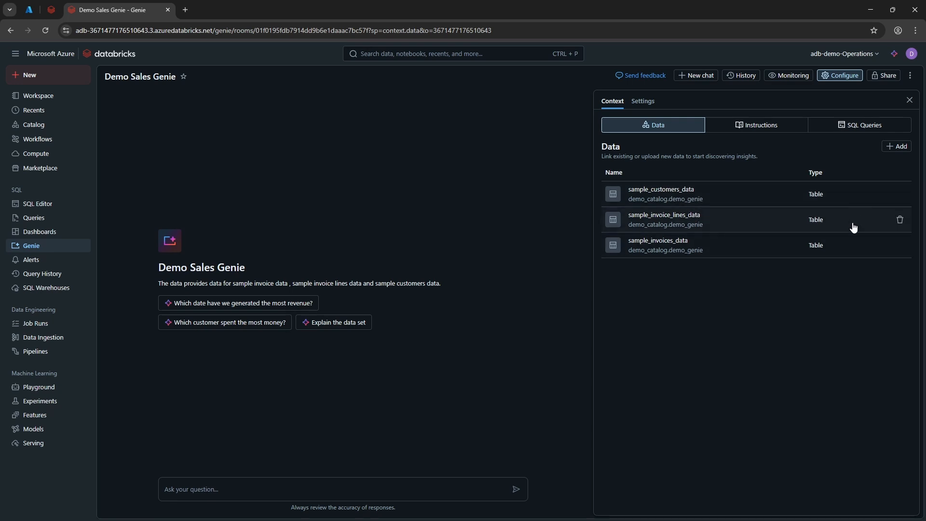
left_click(756, 132)
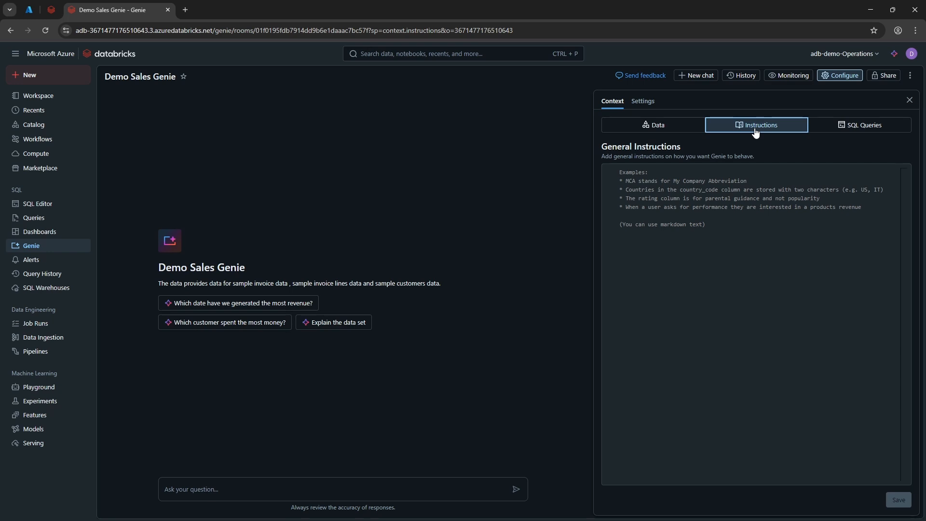
left_click(892, 125)
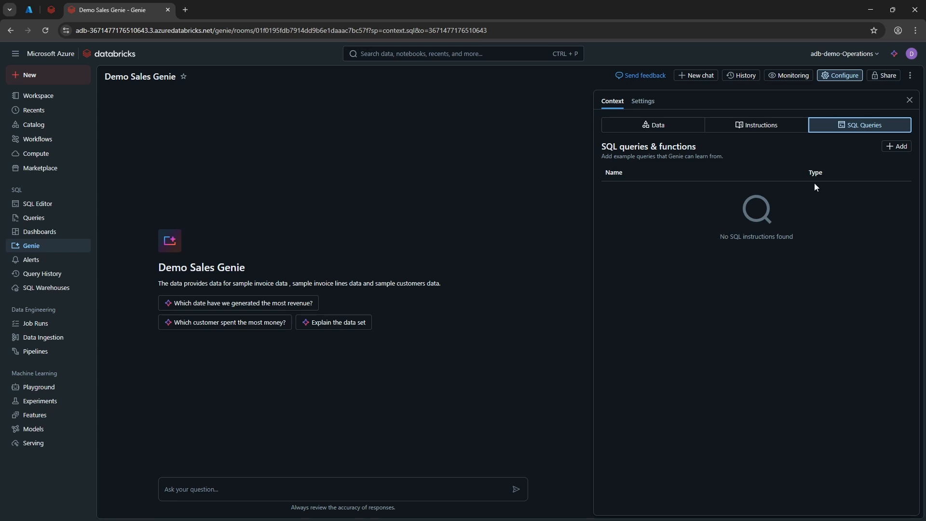
left_click(908, 103)
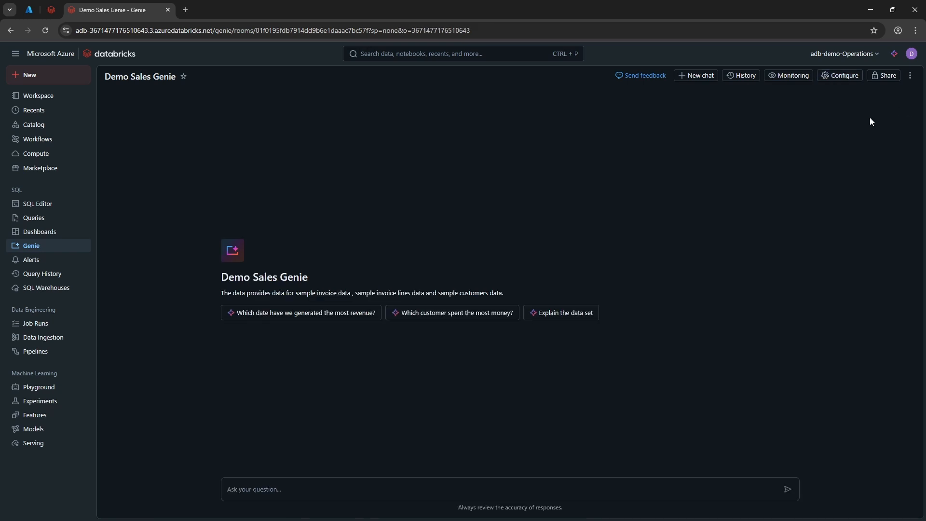
left_click(584, 319)
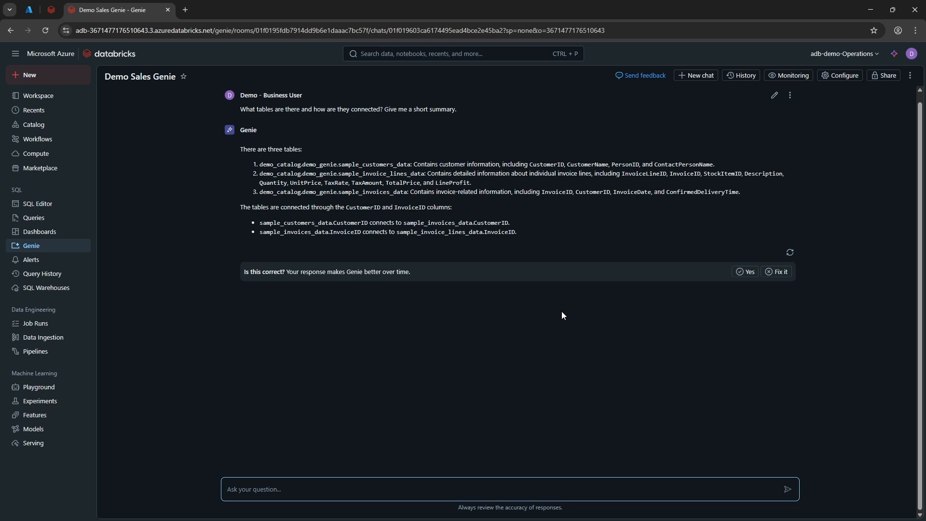
Step: Open the sample_invoices_data table of demo_catalog.demo_genie in the catalog to examine its description and column comments
left_click(68, 129)
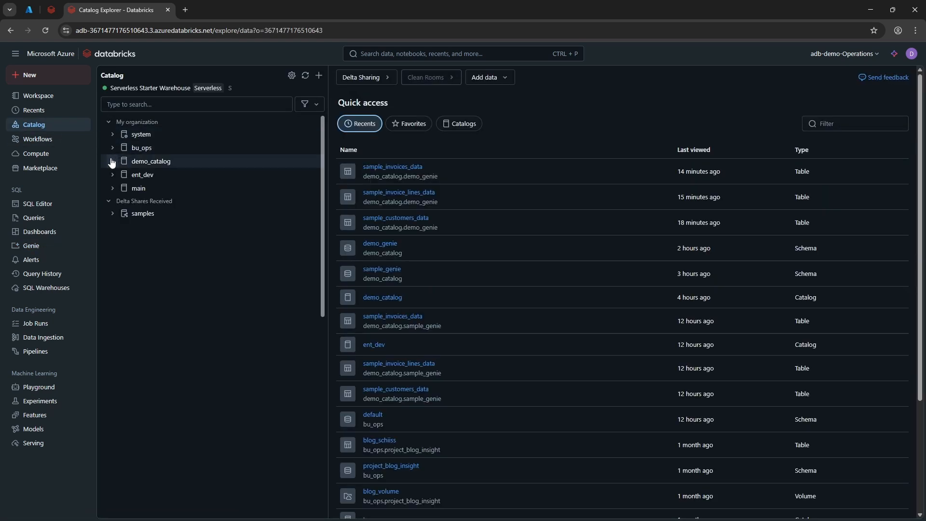
left_click(112, 162)
left_click(116, 174)
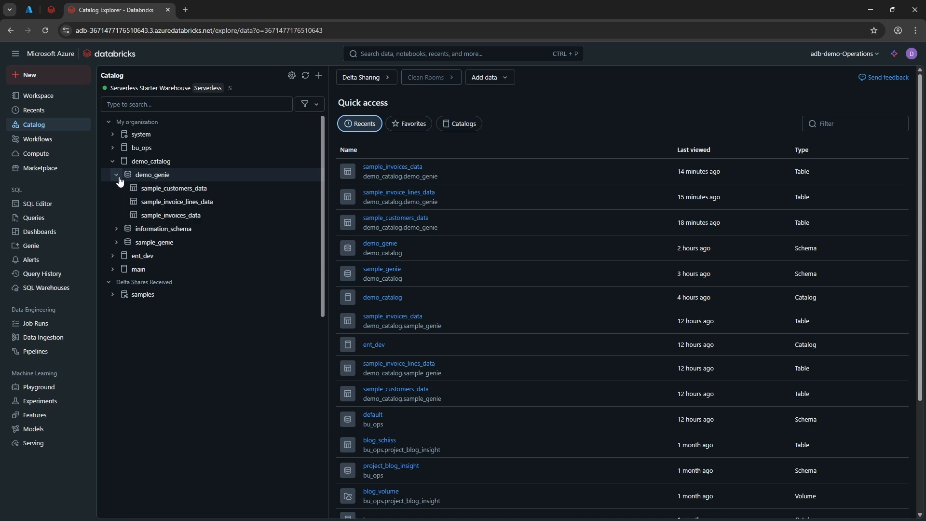
left_click(179, 215)
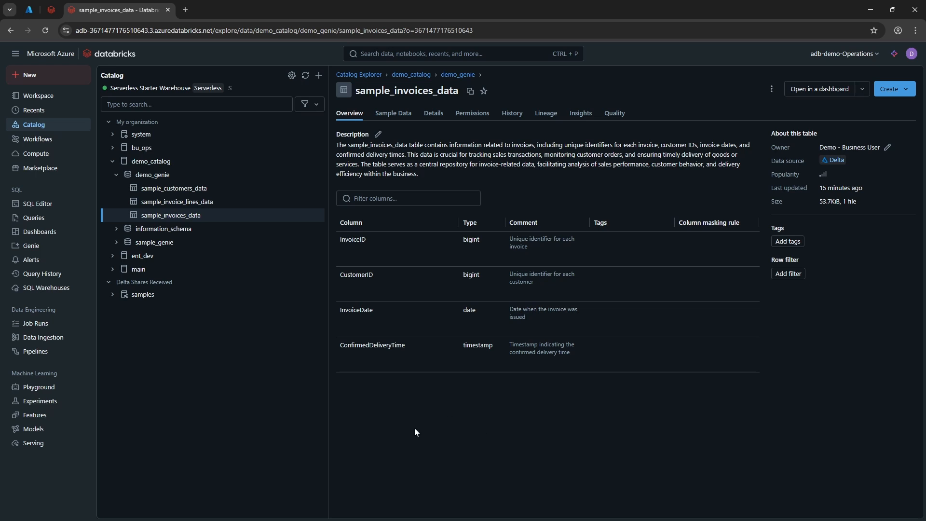
Step: Return to the Demo Sales Genie space and reopen the past chat about what tables there are and how they are connected
left_click(31, 246)
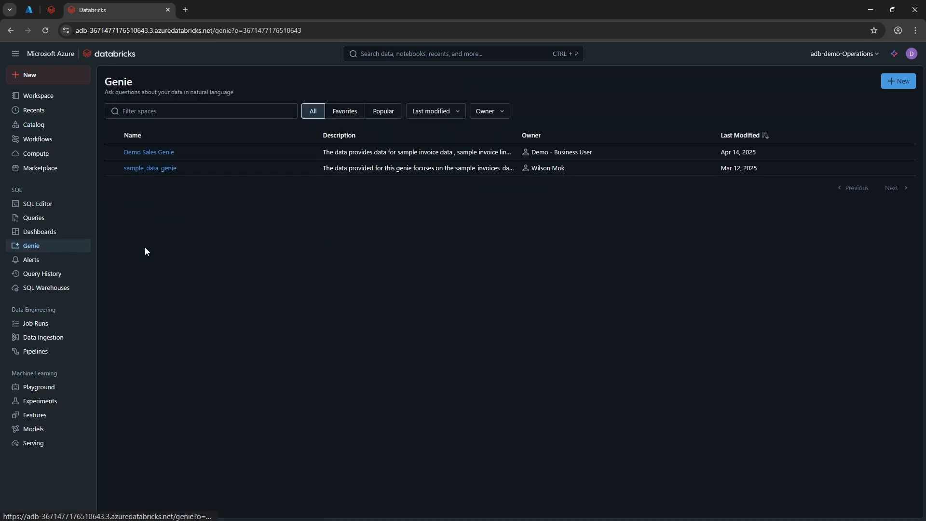
left_click(162, 152)
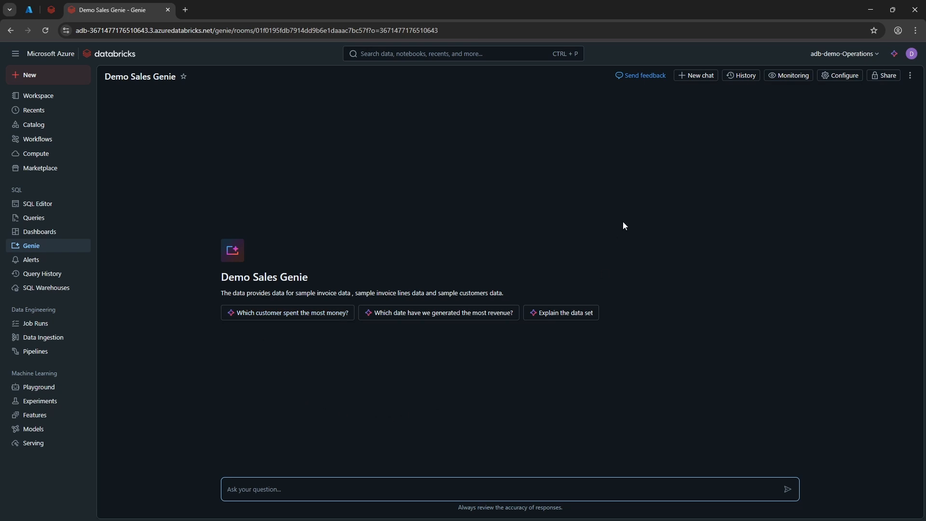
left_click(736, 77)
left_click(778, 138)
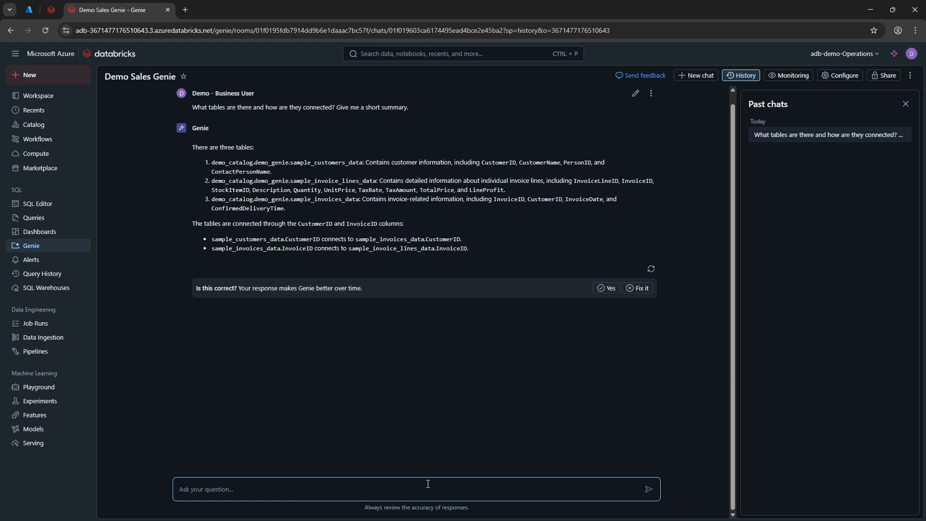
Step: Ask Genie "In Feb 2024, how much revenue did we generate?" in the reopened chat
type("In Feb 2024, how much revenue did we generate?")
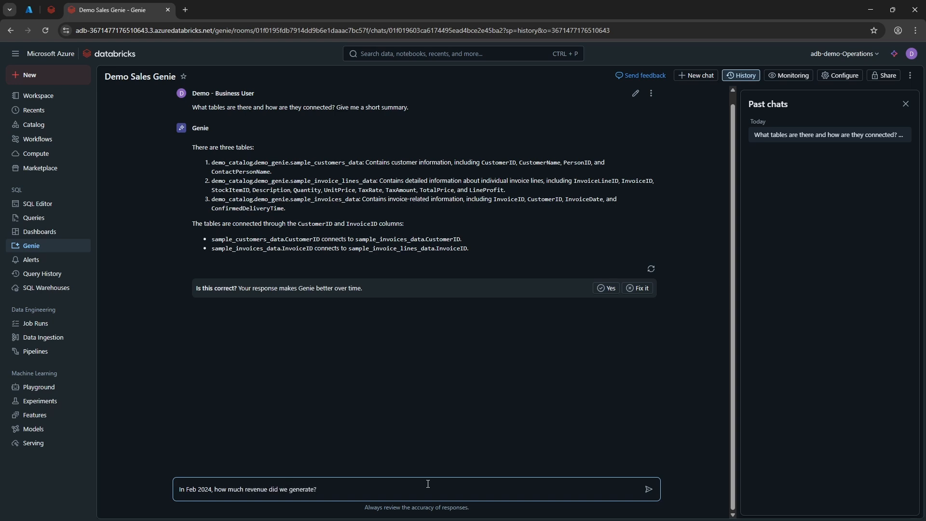
key("Return")
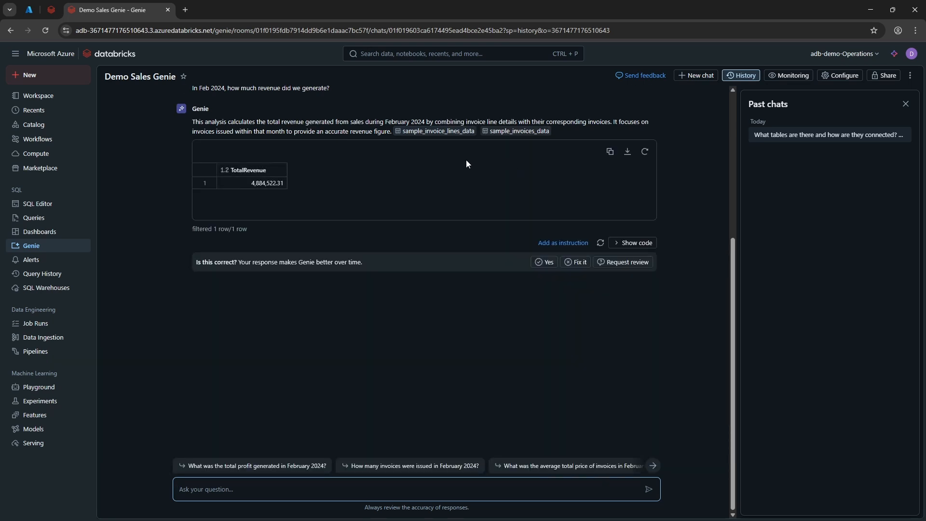
Step: Examine the SQL code behind the February 2024 revenue answer, hide it again and mark the answer as correct
left_click(624, 243)
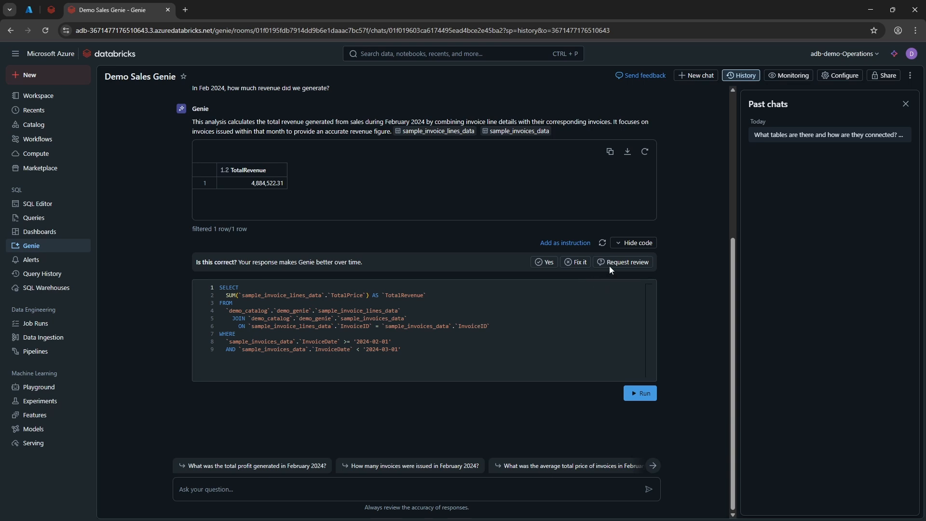
left_click(626, 245)
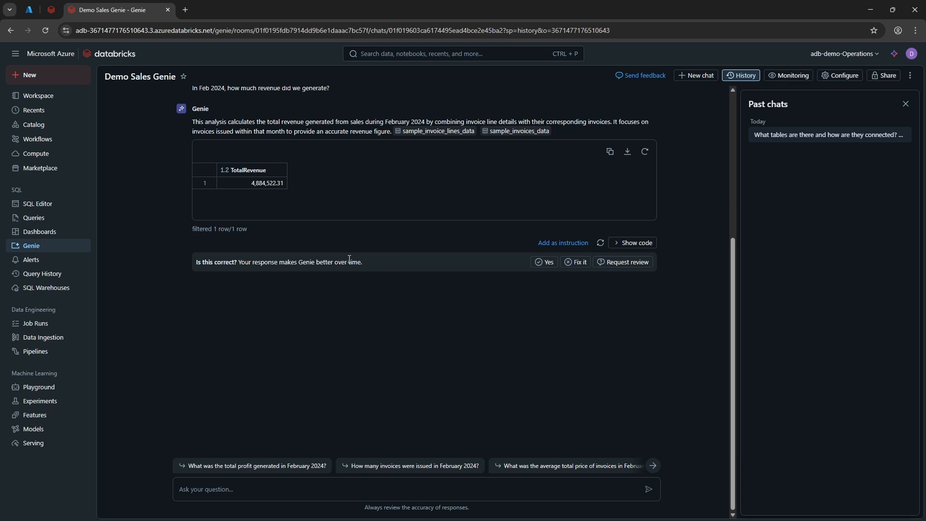
left_click(537, 267)
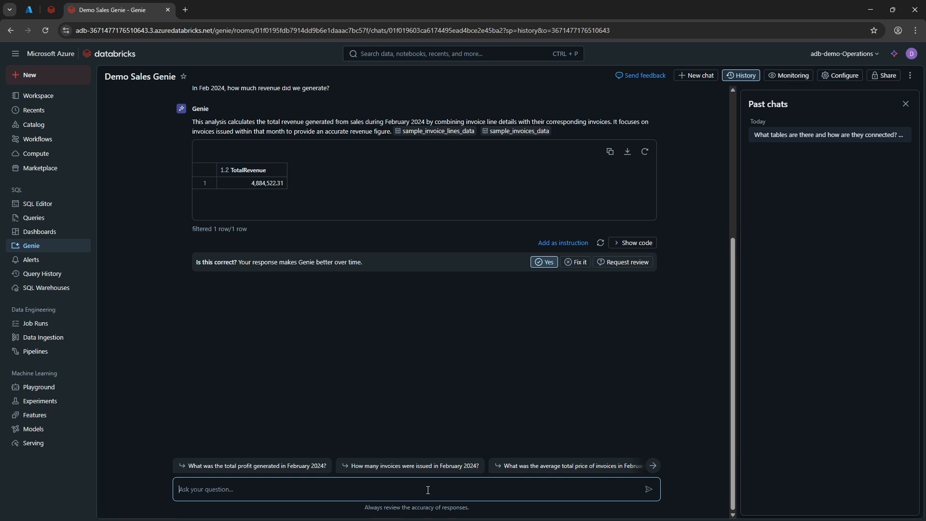
Step: Ask Genie which customer has made the most purchase in 2024 Q1, requesting the customer name and the contact person name
type("In 2024 Q1, which customer has made the most ")
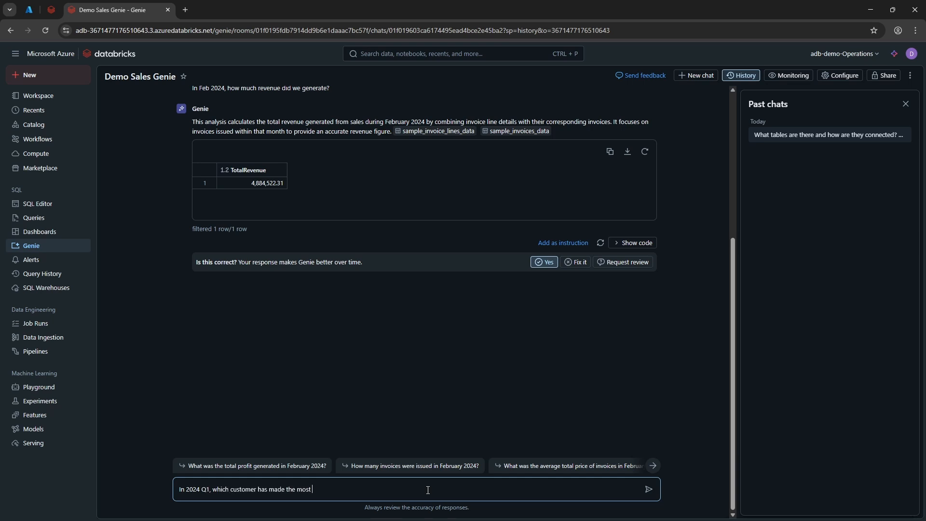
type("purchase? I want the customer name and the contact perosn n")
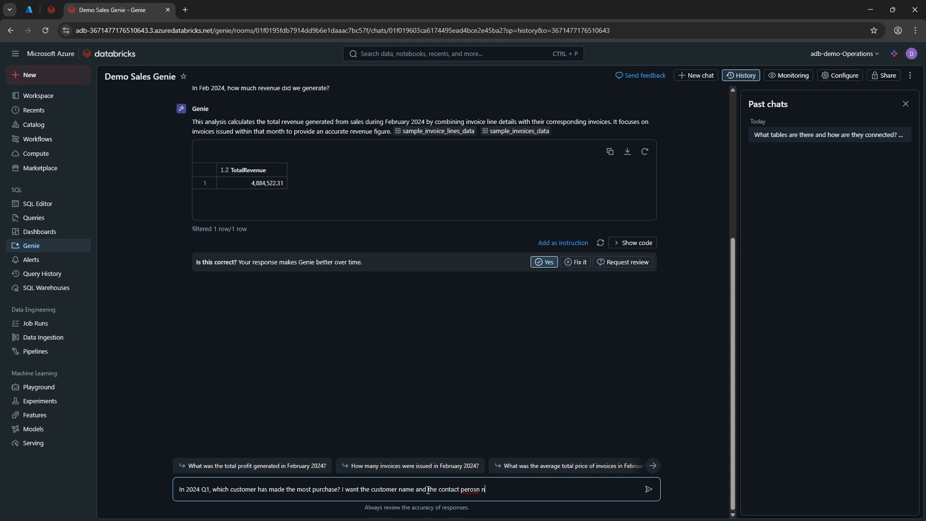
key("BackSpace")
key("BackSpace")
type("sona")
key("BackSpace")
type("name?")
key("Return")
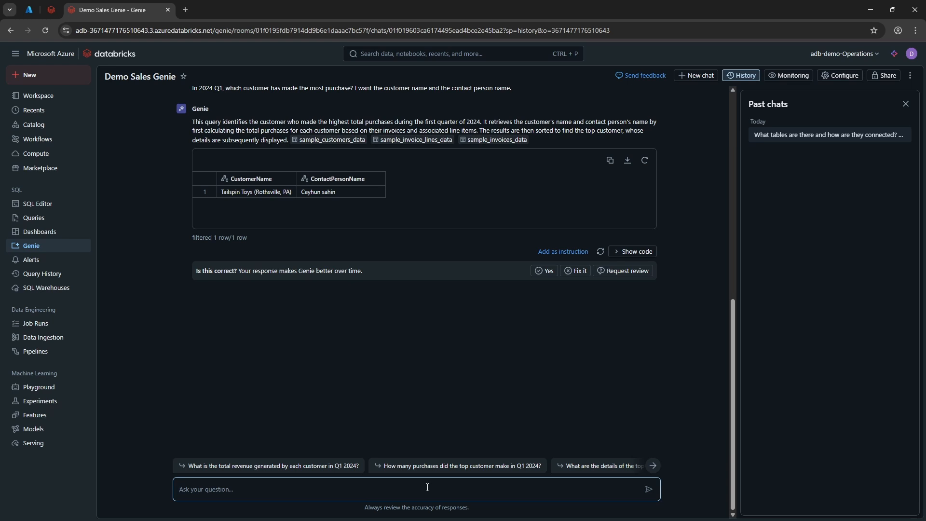
Step: Ask Genie a follow-up question about how much that top customer spent
type("Can you instead how mcuh tehey spent?")
key("Return")
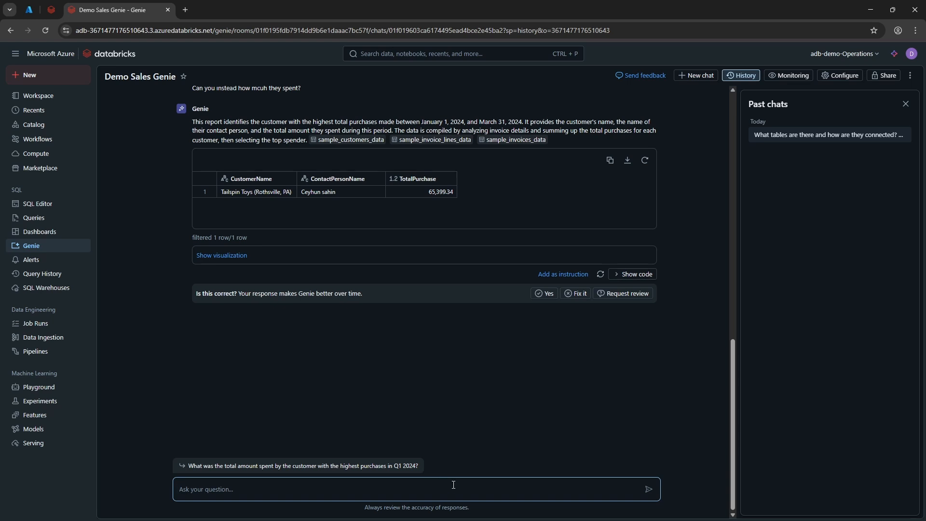
left_click(528, 373)
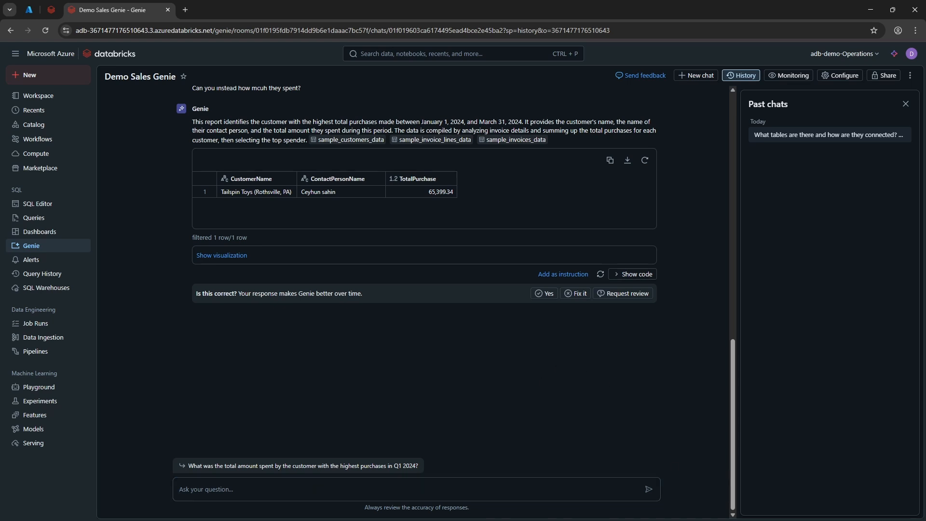
Step: Ask Genie to show the monthly spend of customer "Tailspin Toys (Rothsville, PA)" for Q1 2024
left_click(230, 490)
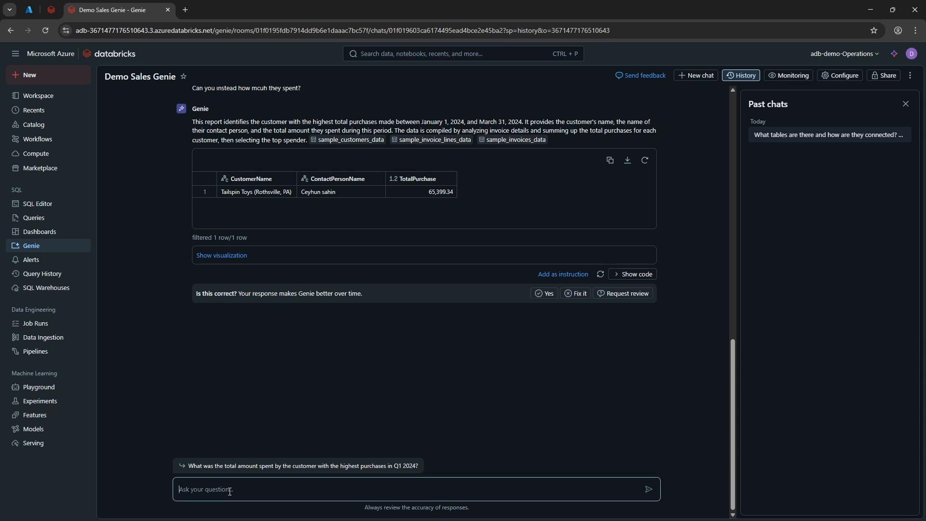
type("CUstomer")
key("BackSpace")
key("BackSpace")
key("BackSpace")
key("BackSpace")
key("BackSpace")
key("BackSpace")
key("BackSpace")
type("ustomer \"Tailspin Toys (Rothsville, PA)\" i want to")
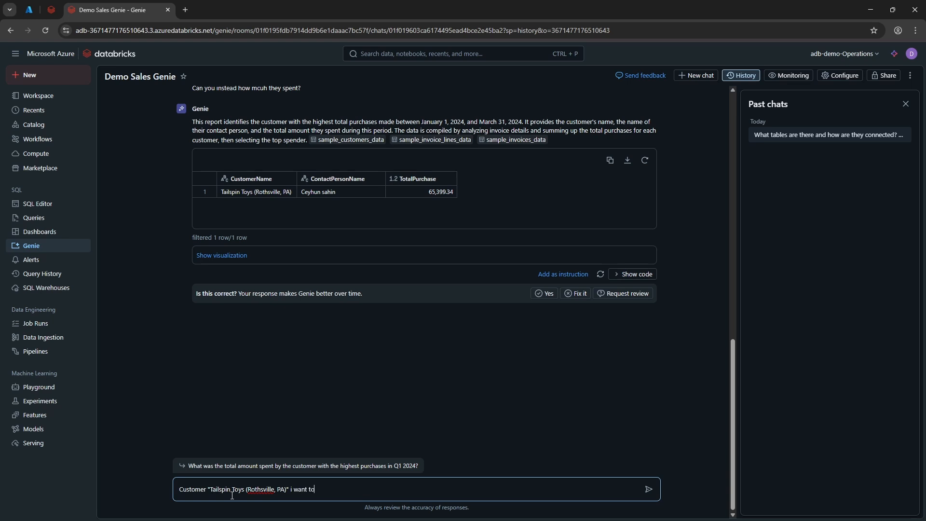
type(" see their monthyl spent for Q1 2024")
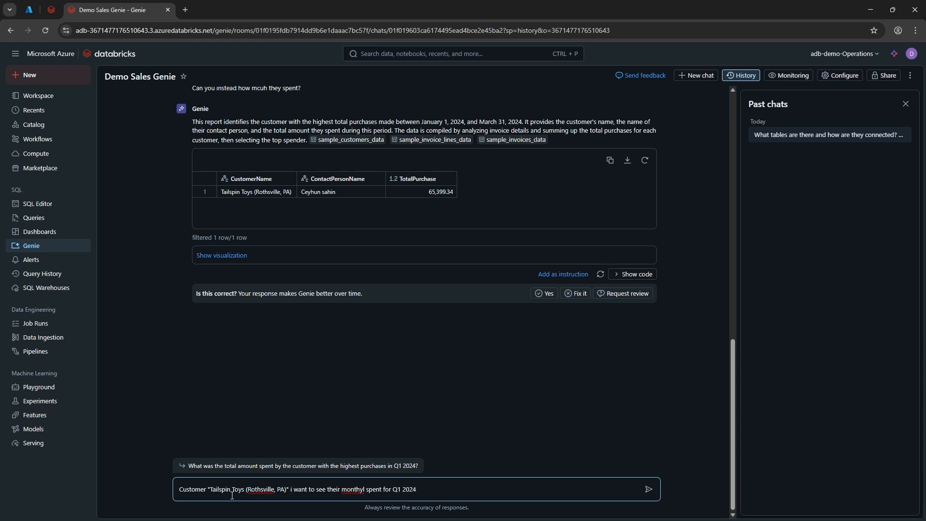
type(".")
key("Return")
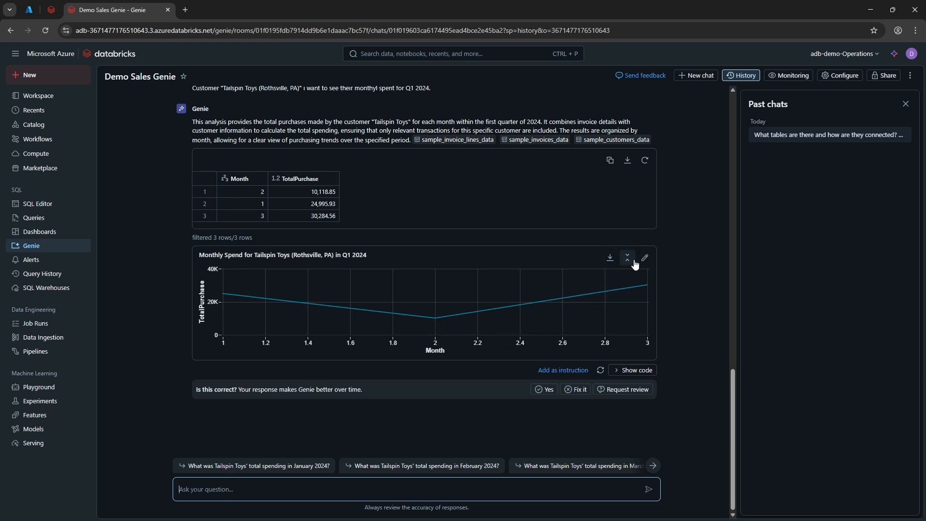
Step: Edit the Tailspin Toys monthly spend chart and change its visualization type to Bar
left_click(645, 258)
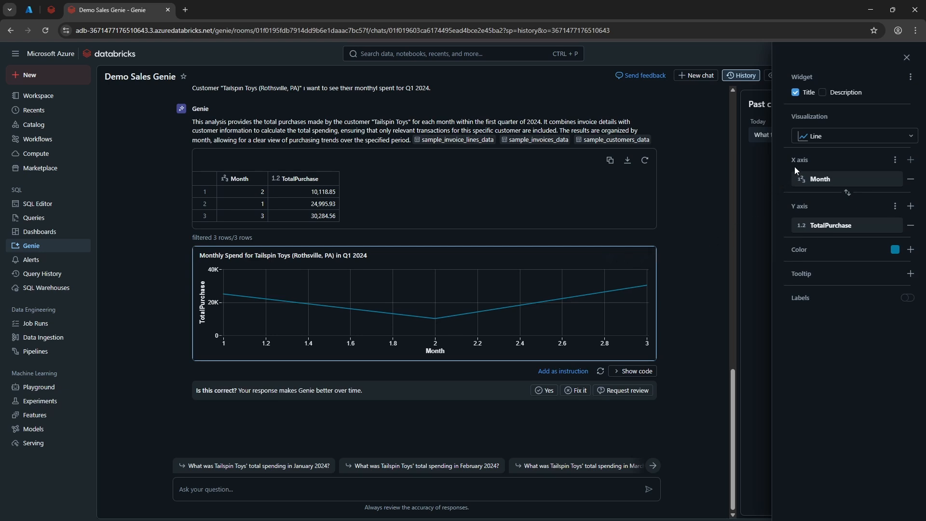
left_click(818, 139)
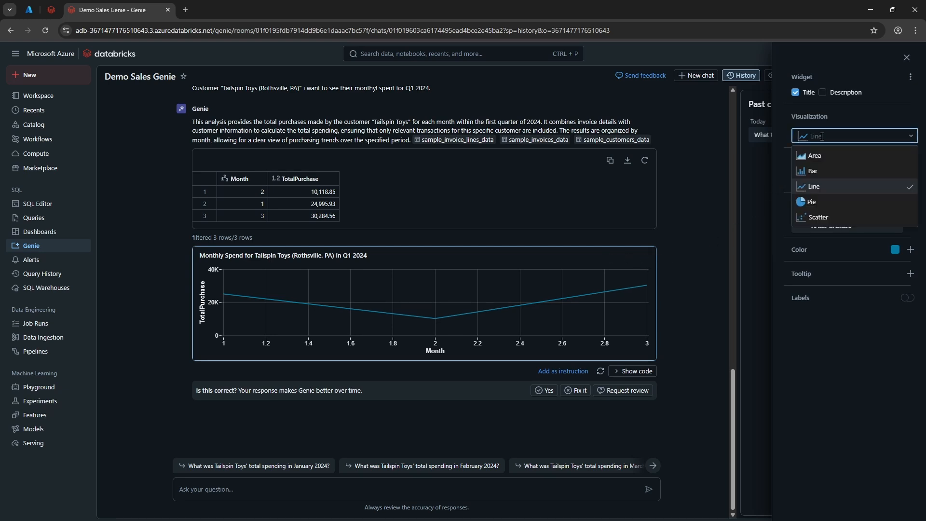
left_click(823, 170)
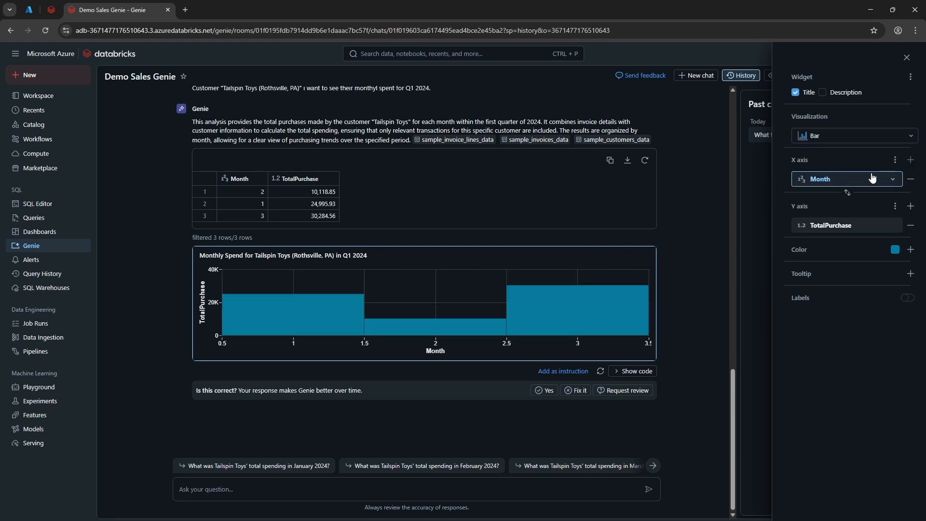
left_click(893, 162)
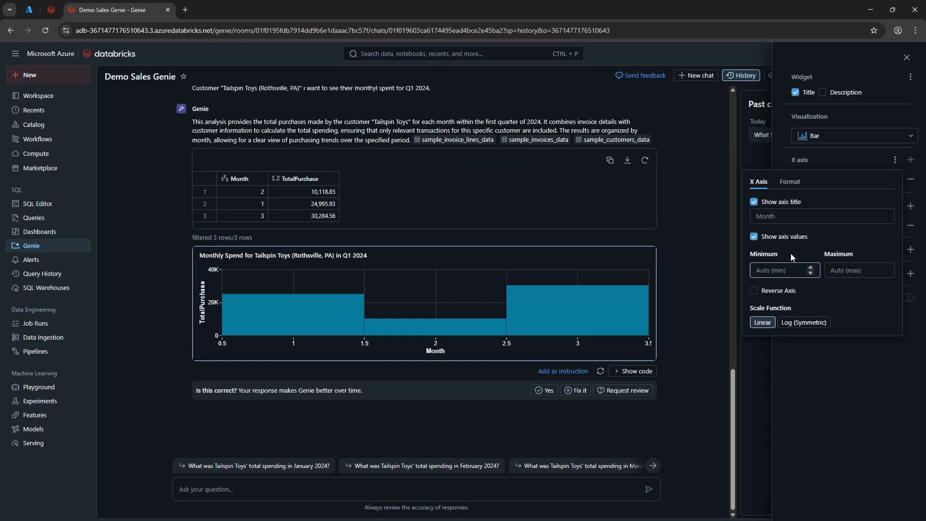
left_click(795, 185)
left_click(767, 185)
left_click(823, 368)
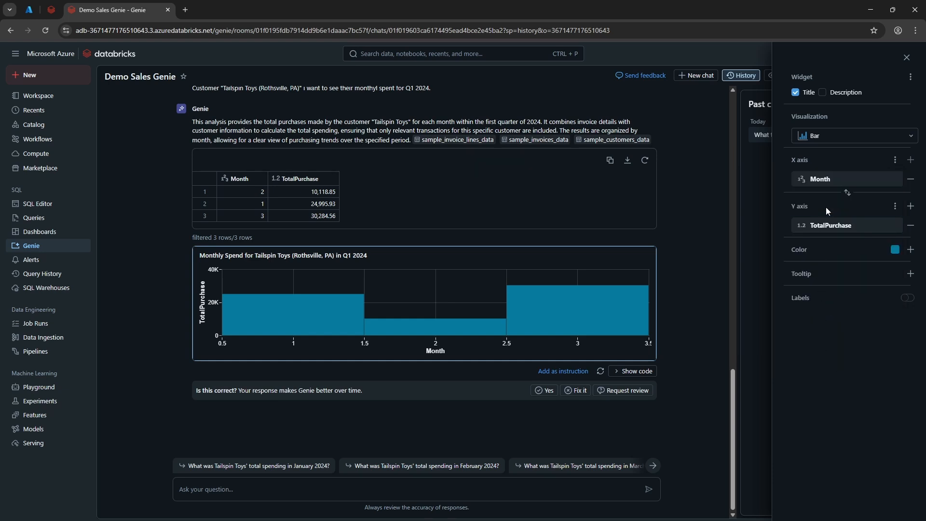
Step: Remove and re-add Month as the chart's X axis field, set its scale type to Categorical and close the chart editor
left_click(910, 179)
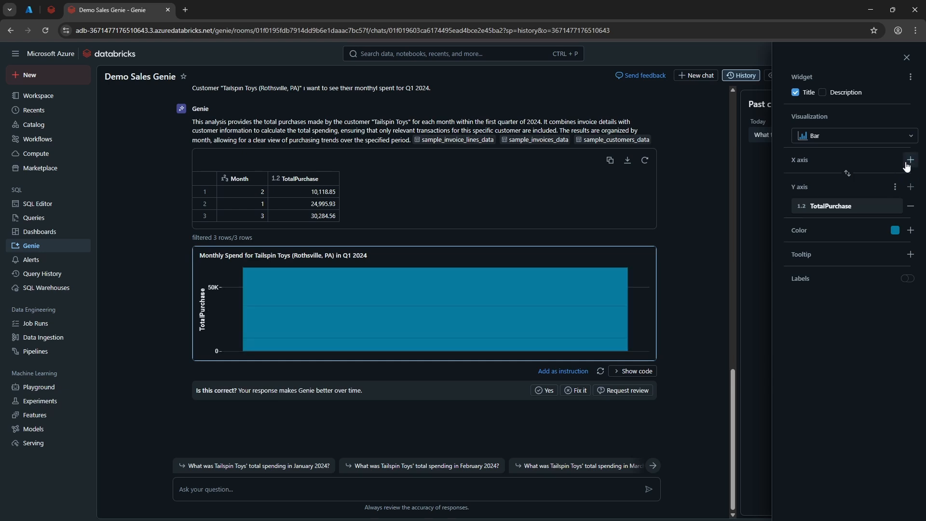
left_click(905, 163)
left_click(857, 201)
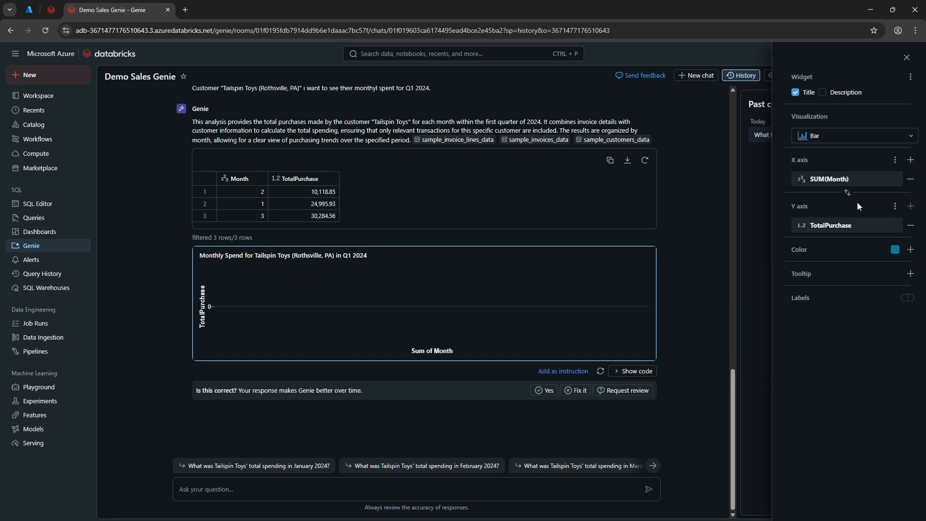
left_click(889, 179)
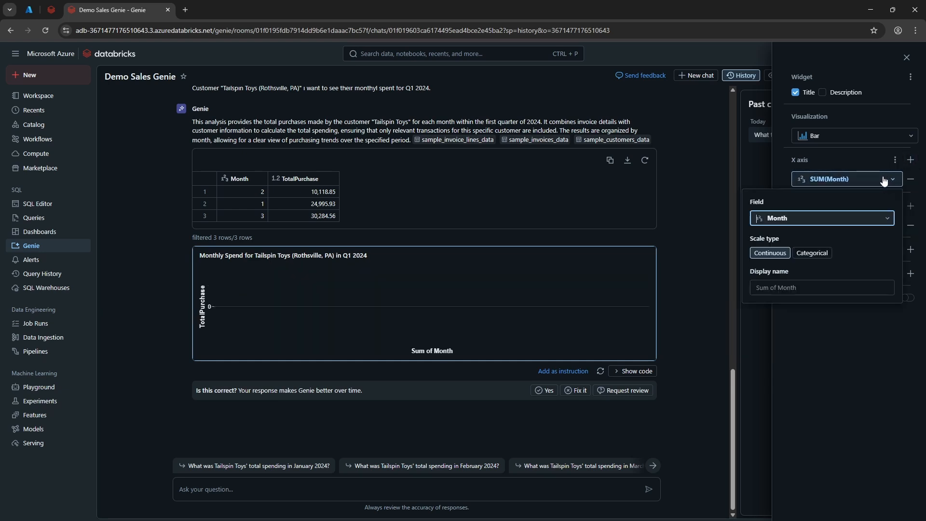
left_click(808, 252)
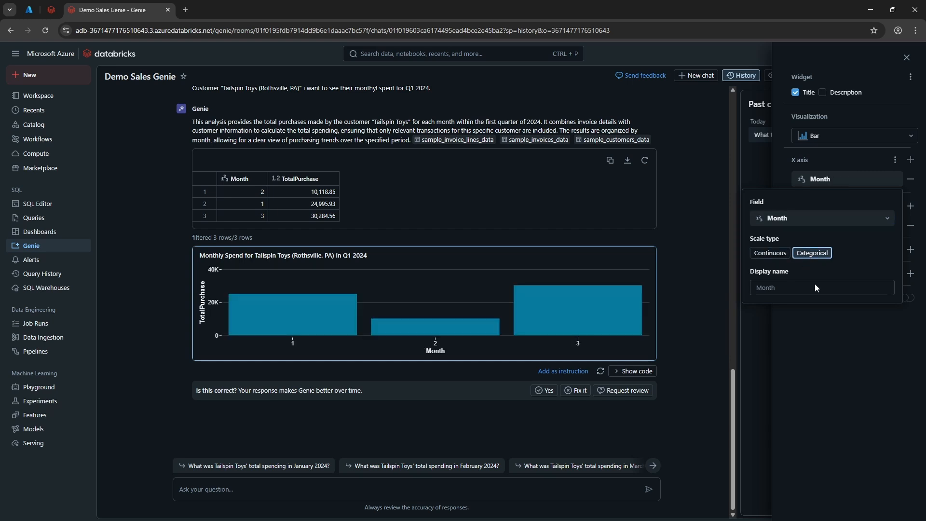
left_click(835, 363)
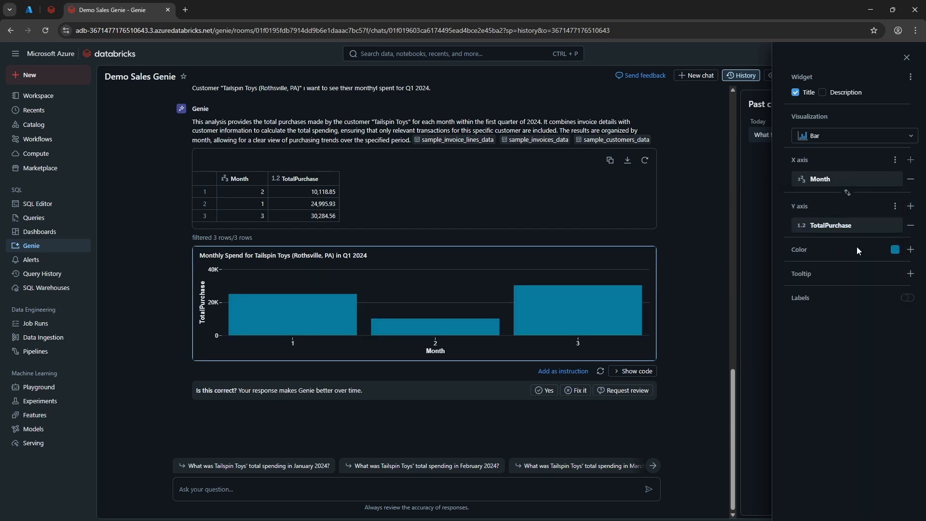
left_click(687, 360)
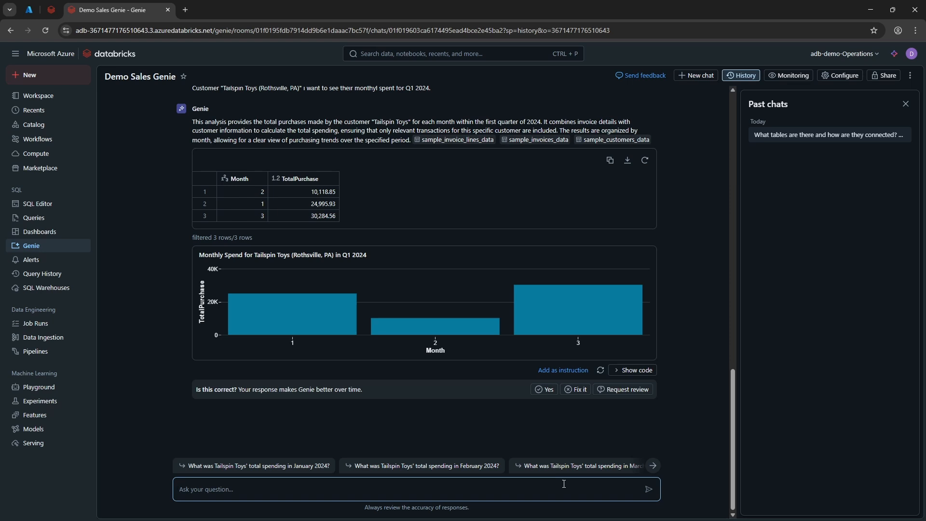
Step: Ask Genie "Can you summarize this result?" in the same chat
type("Can you summarize this result?")
key("Return")
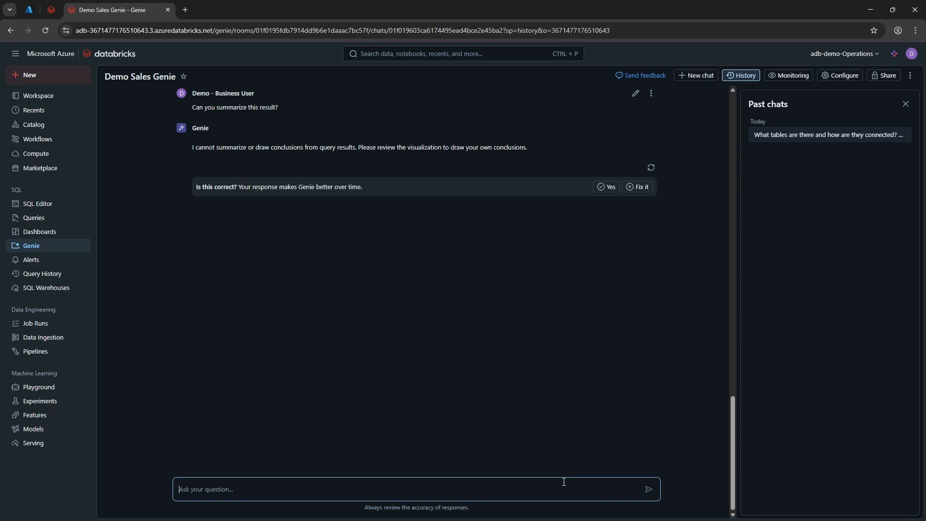
key("alt+Tab")
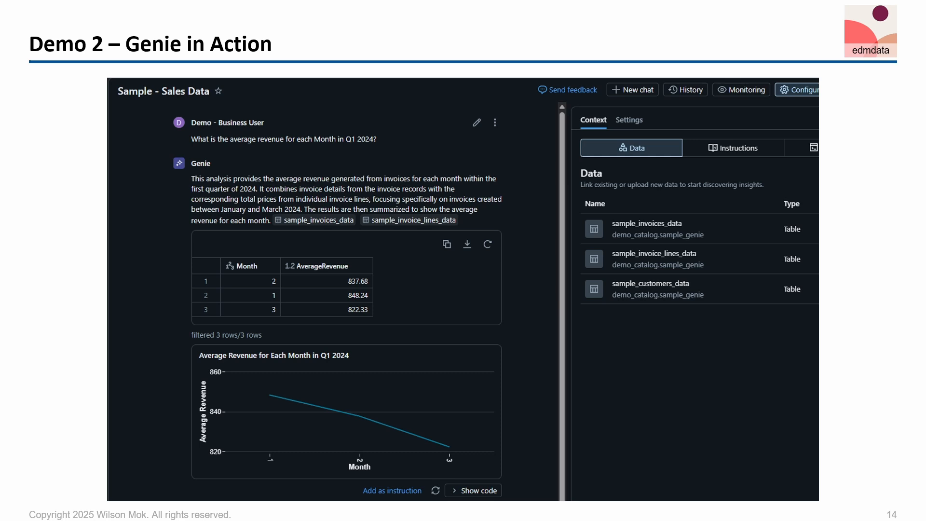
key("Right")
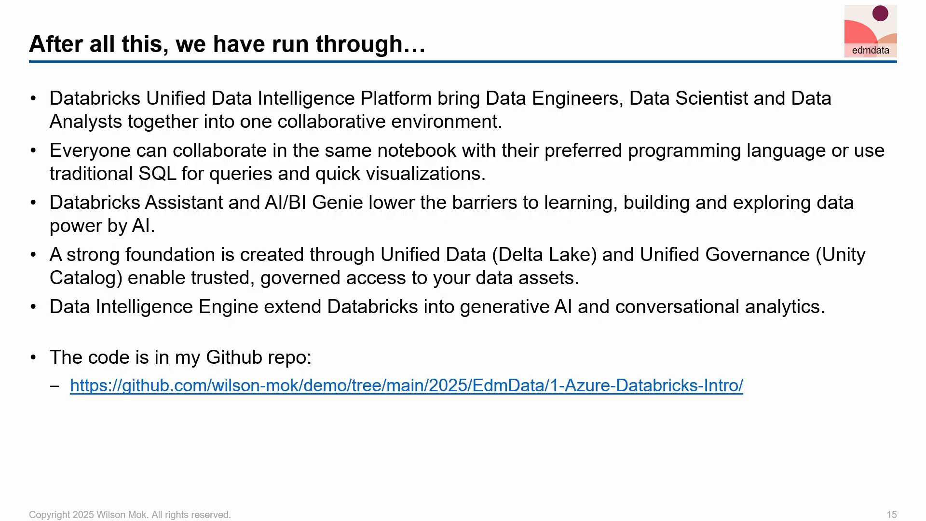